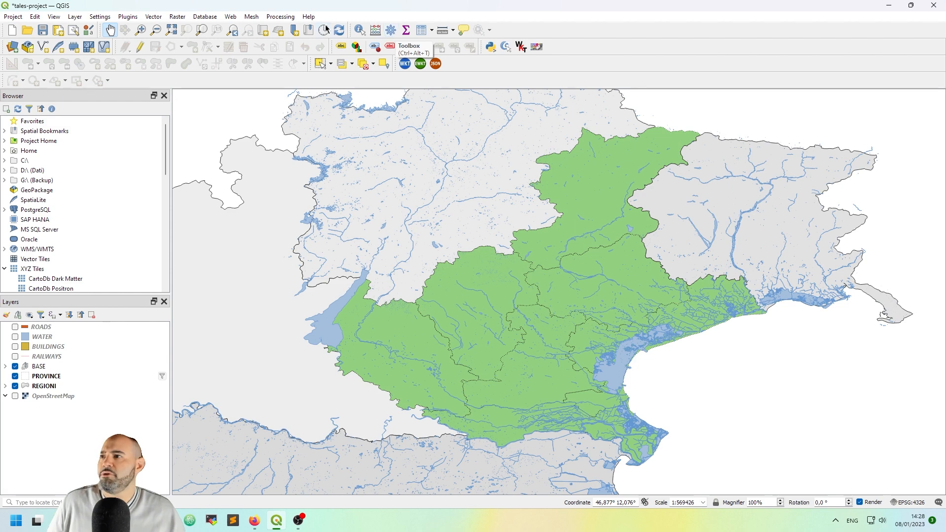
Step: Open the Processing Toolbox panel
{"action": "left_click", "coordinate": [293, 18]}
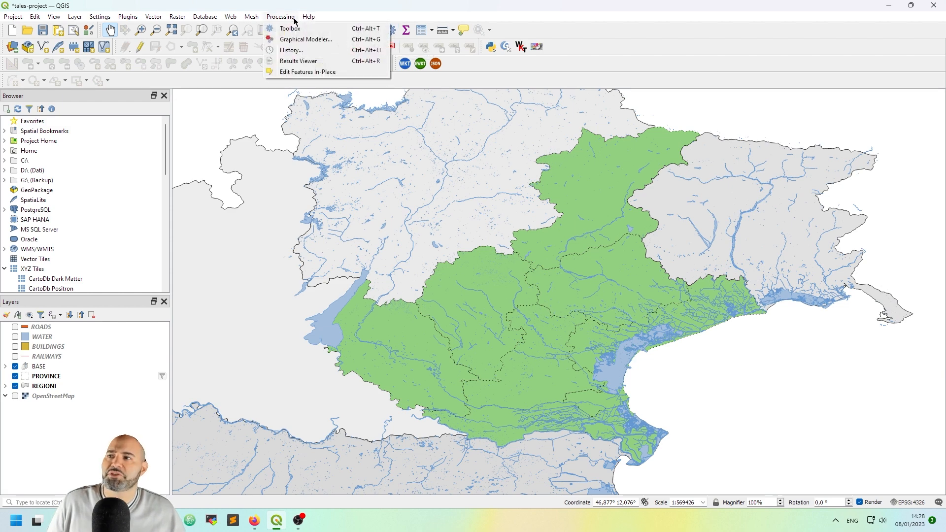
{"action": "left_click", "coordinate": [362, 29]}
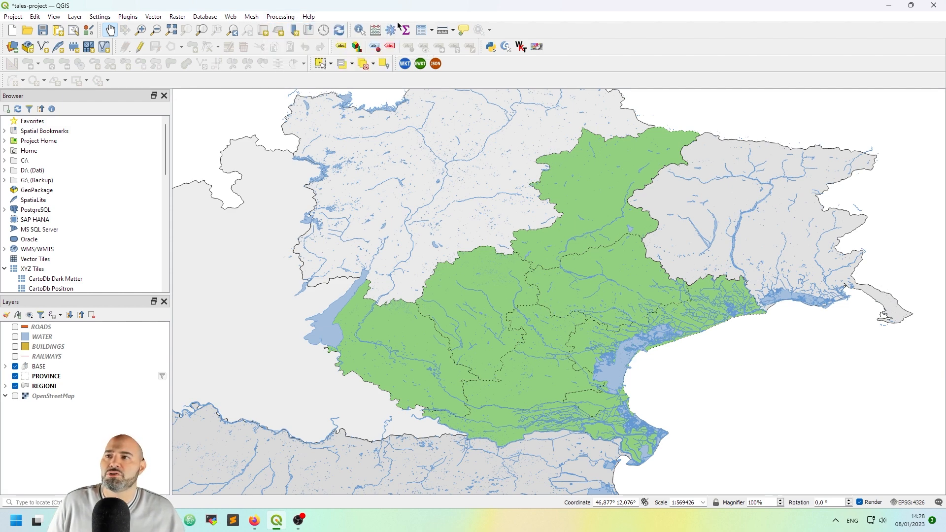
{"action": "left_click", "coordinate": [397, 31]}
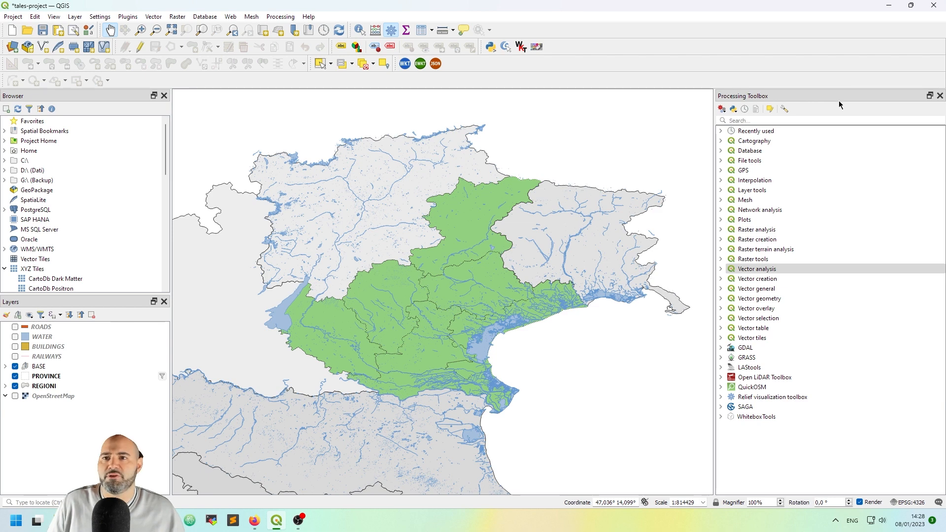
{"action": "left_click_drag", "start_coordinate": [831, 93], "coordinate": [818, 132]}
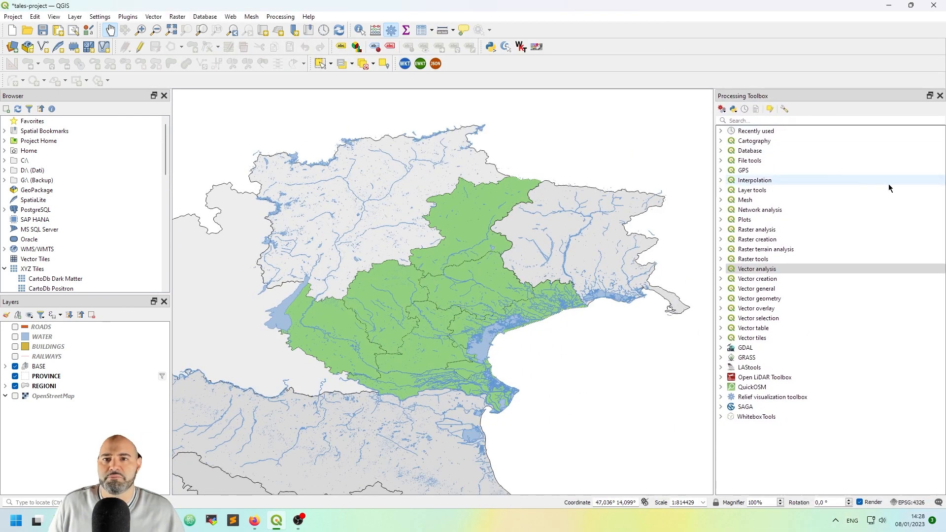
Step: Open a new blank model in the Model Designer and close it without adding anything
{"action": "left_click", "coordinate": [722, 109]}
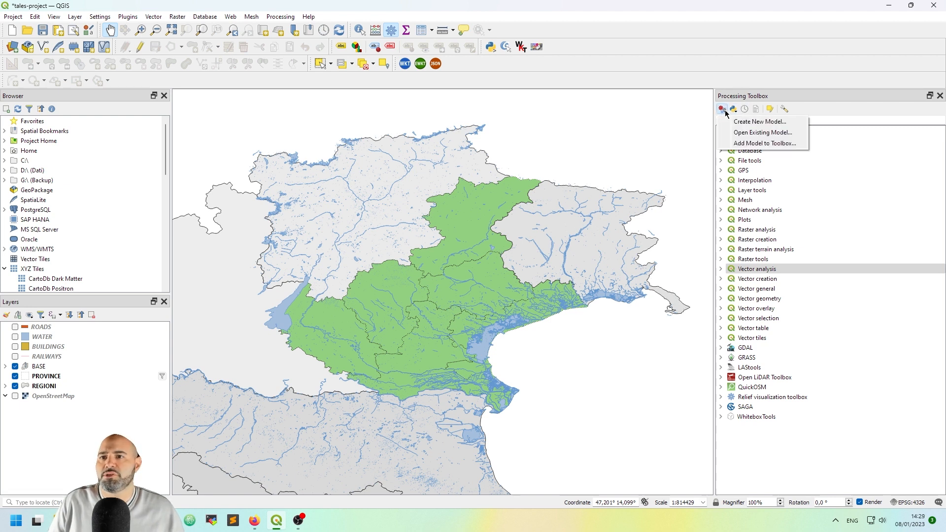
{"action": "left_click", "coordinate": [722, 111]}
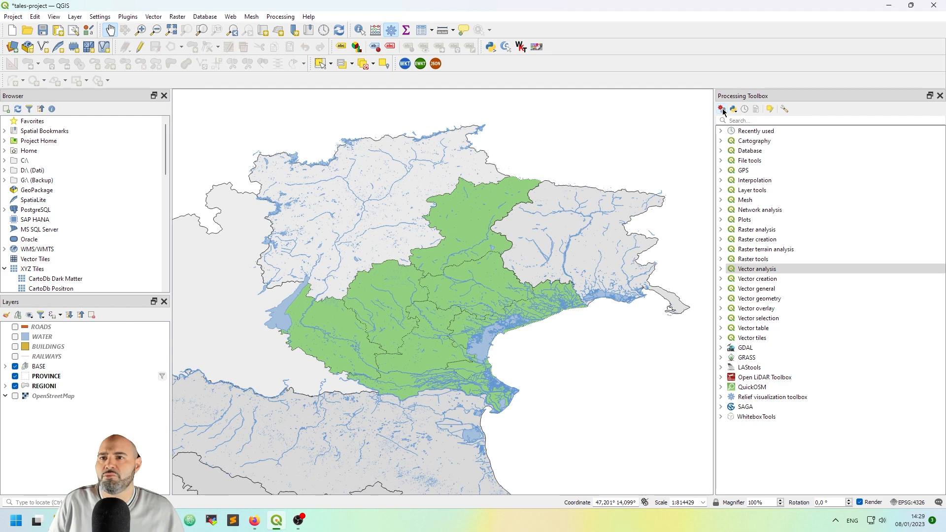
{"action": "left_click", "coordinate": [722, 109]}
{"action": "left_click", "coordinate": [728, 123]}
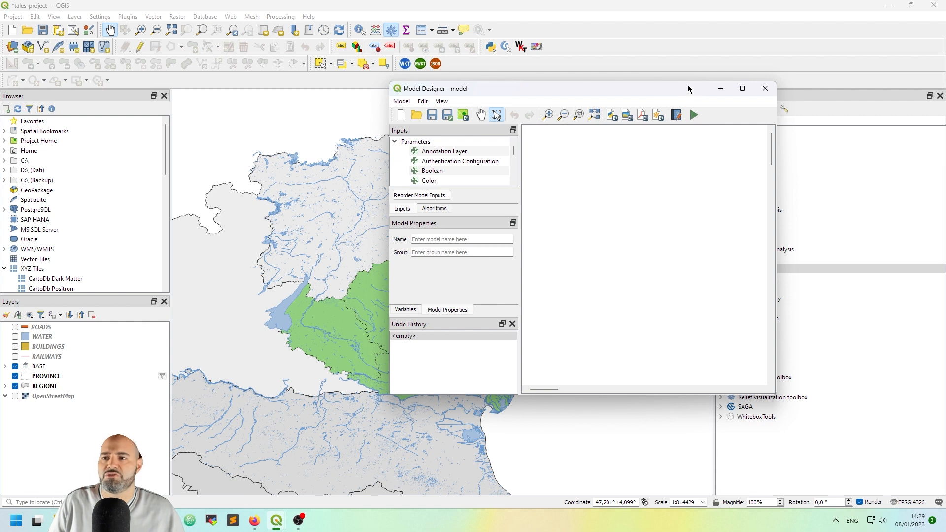
{"action": "left_click", "coordinate": [764, 89]}
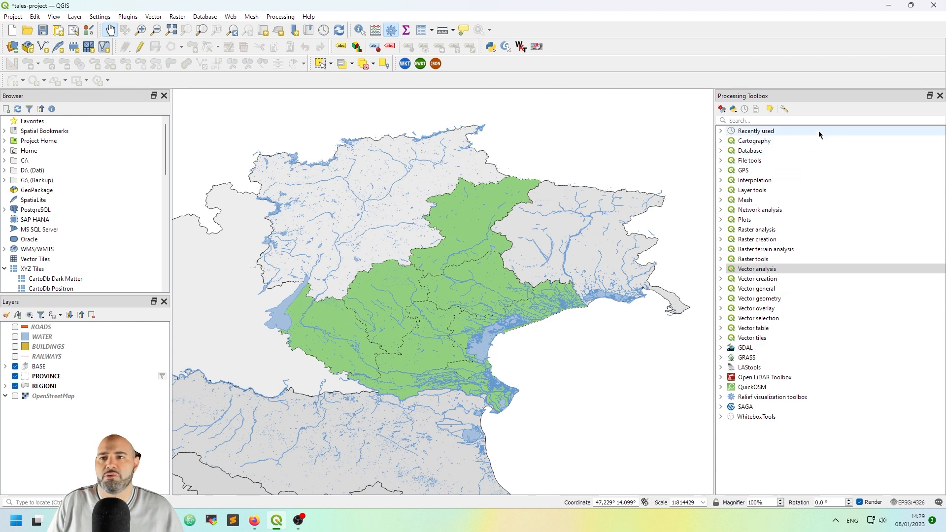
{"action": "double_click", "coordinate": [770, 143]}
{"action": "double_click", "coordinate": [771, 143]}
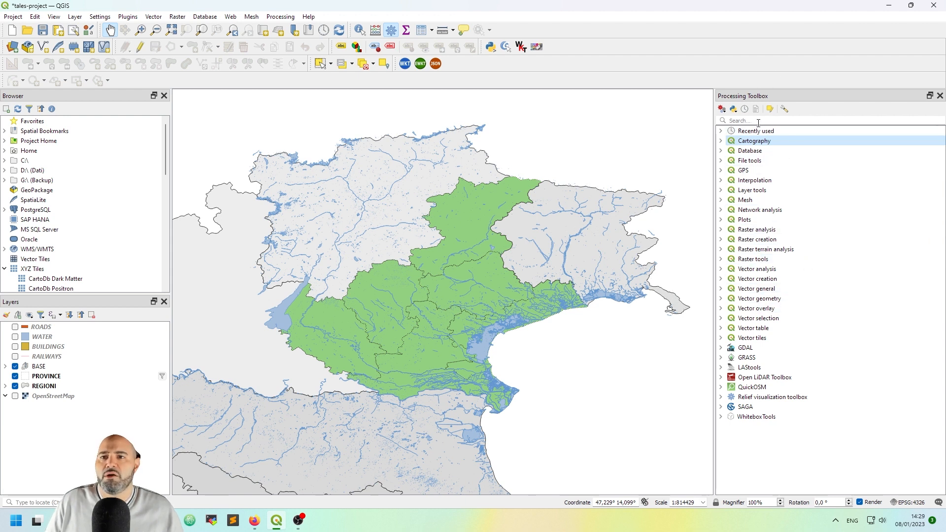
{"action": "left_click", "coordinate": [728, 120]}
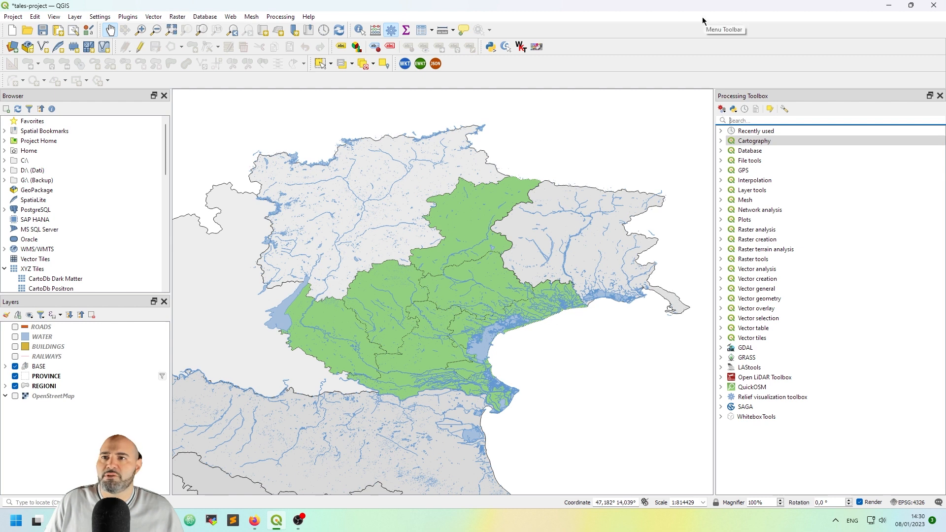
{"action": "left_click", "coordinate": [155, 18]}
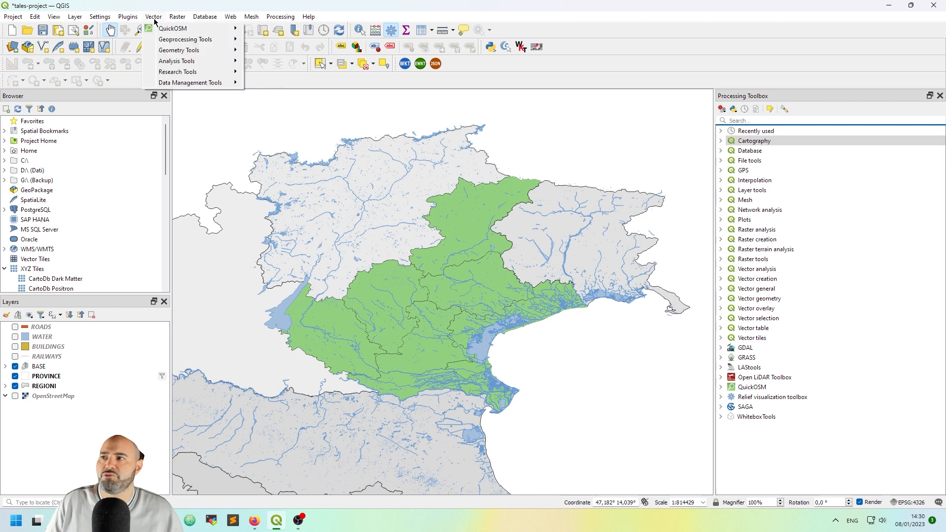
{"action": "left_click", "coordinate": [814, 436]}
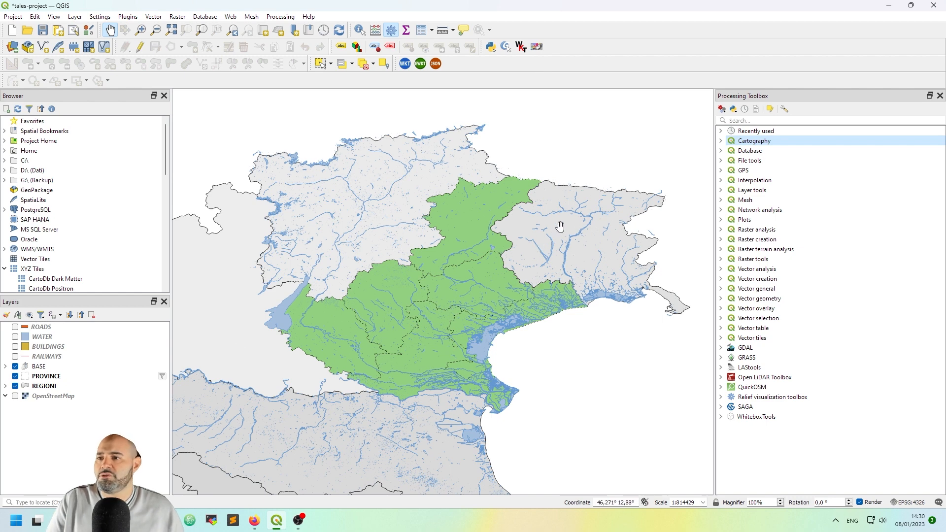
Step: Examine the map of all Italian regions and return to the green northeastern region
{"action": "scroll", "coordinate": [434, 321], "scroll_direction": "down", "scroll_amount": 2}
{"action": "left_click_drag", "start_coordinate": [434, 321], "coordinate": [436, 153]}
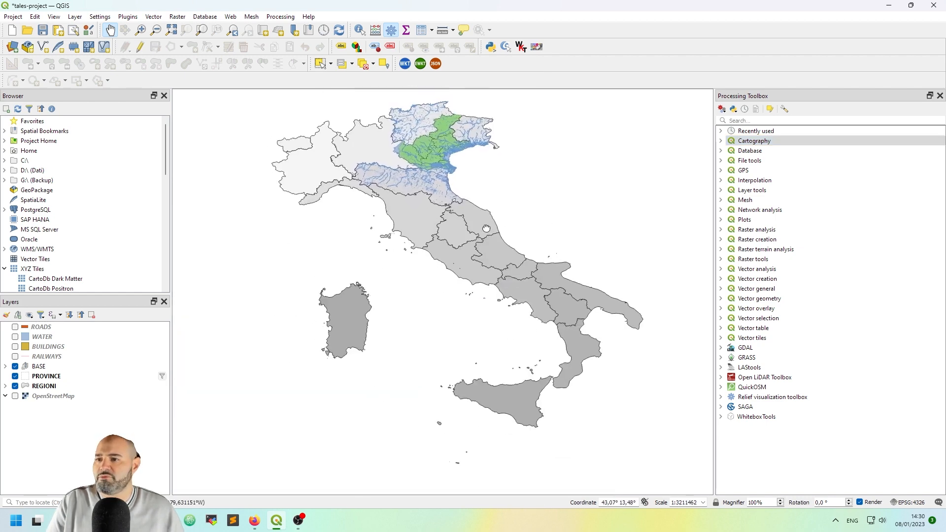
{"action": "left_click_drag", "start_coordinate": [530, 218], "coordinate": [557, 261]}
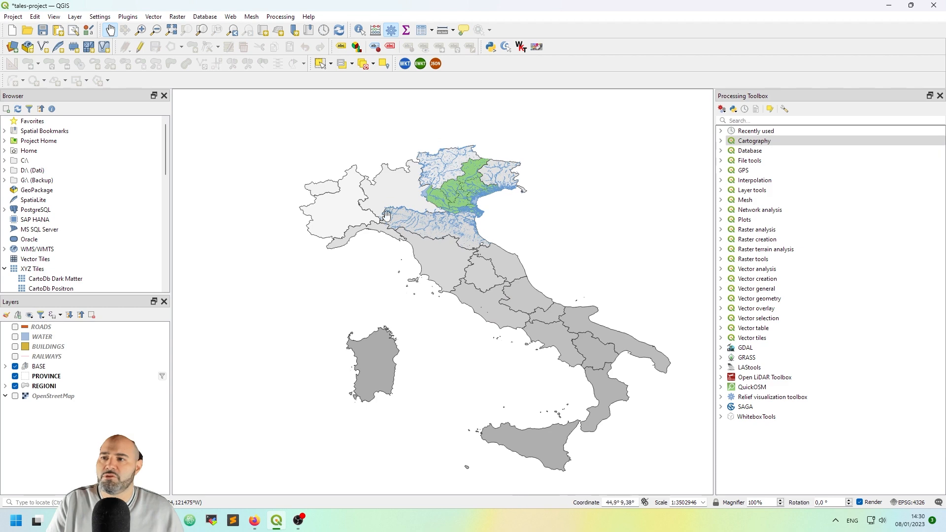
{"action": "scroll", "coordinate": [446, 175], "scroll_direction": "up", "scroll_amount": 2}
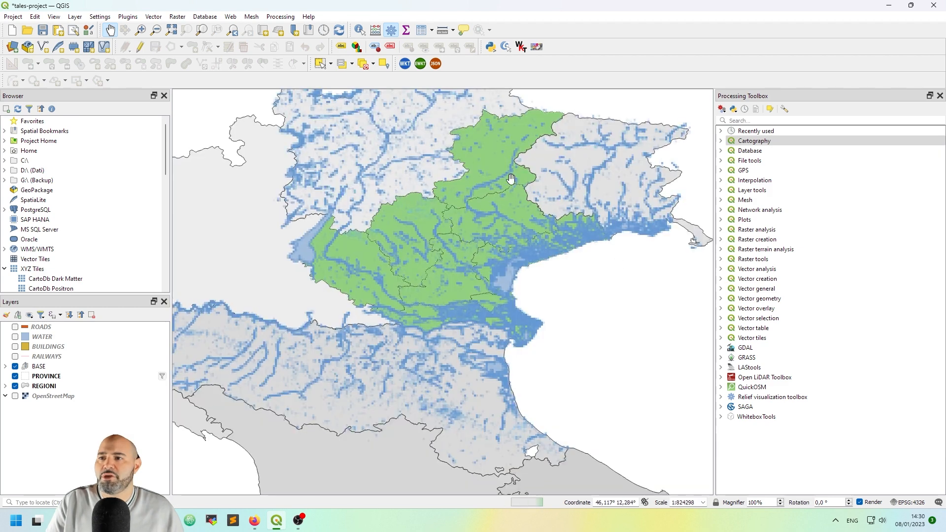
{"action": "left_click_drag", "start_coordinate": [498, 169], "coordinate": [496, 242]}
{"action": "scroll", "coordinate": [467, 311], "scroll_direction": "up", "scroll_amount": 1}
{"action": "scroll", "coordinate": [453, 306], "scroll_direction": "down", "scroll_amount": 1}
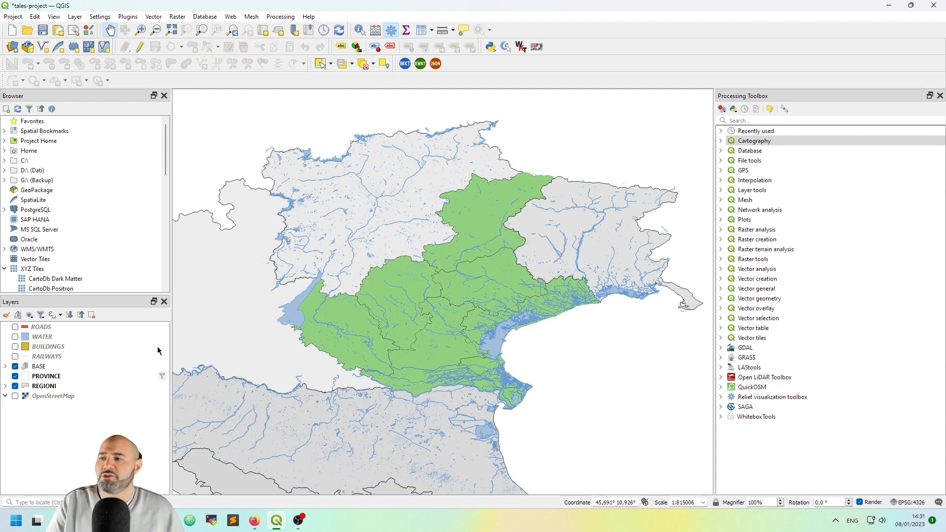
Step: Review the REGIONI layer's categorized symbology based on COD_REG and cancel the properties without changes
{"action": "left_click", "coordinate": [93, 386]}
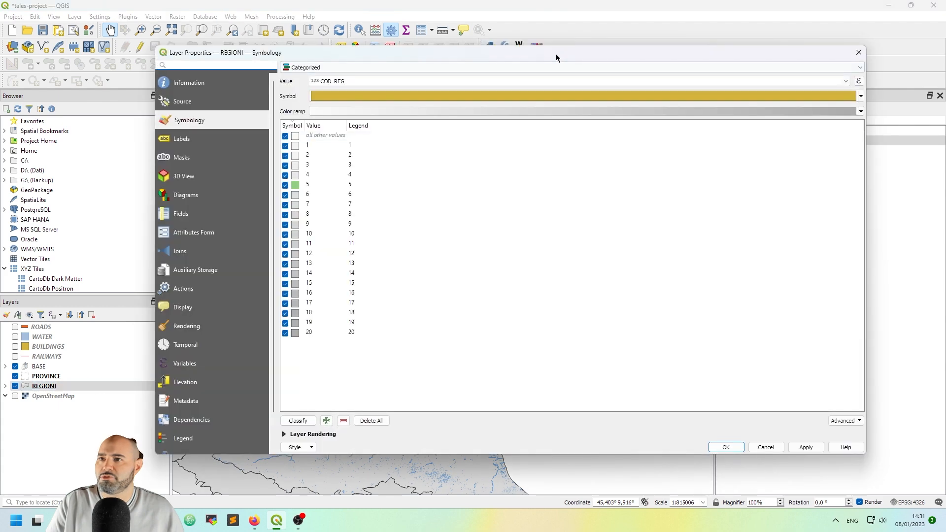
{"action": "mouse_move", "coordinate": [556, 54]}
{"action": "left_mouse_down"}
{"action": "mouse_move", "coordinate": [551, 39]}
{"action": "mouse_move", "coordinate": [563, 45]}
{"action": "left_mouse_up"}
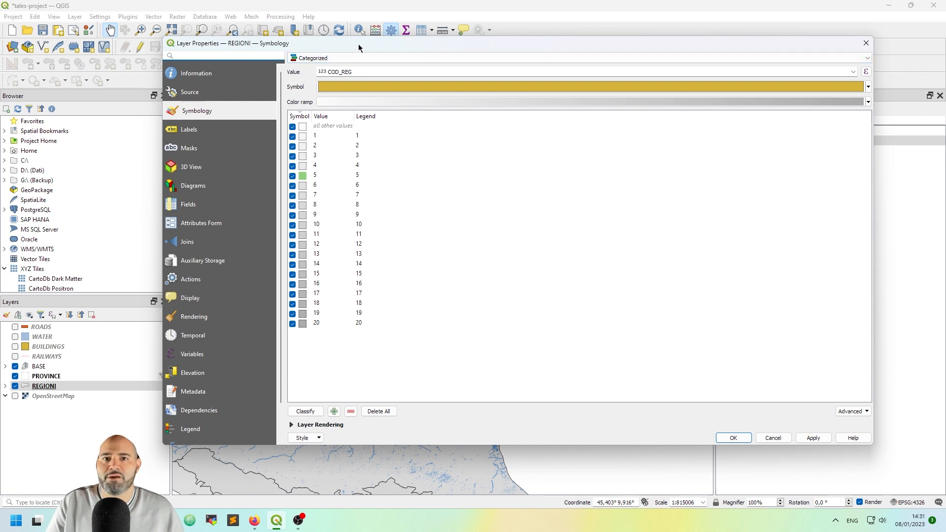
{"action": "mouse_move", "coordinate": [363, 46]}
{"action": "left_mouse_down"}
{"action": "mouse_move", "coordinate": [339, 45]}
{"action": "mouse_move", "coordinate": [357, 49]}
{"action": "left_mouse_up"}
{"action": "left_click", "coordinate": [266, 58]}
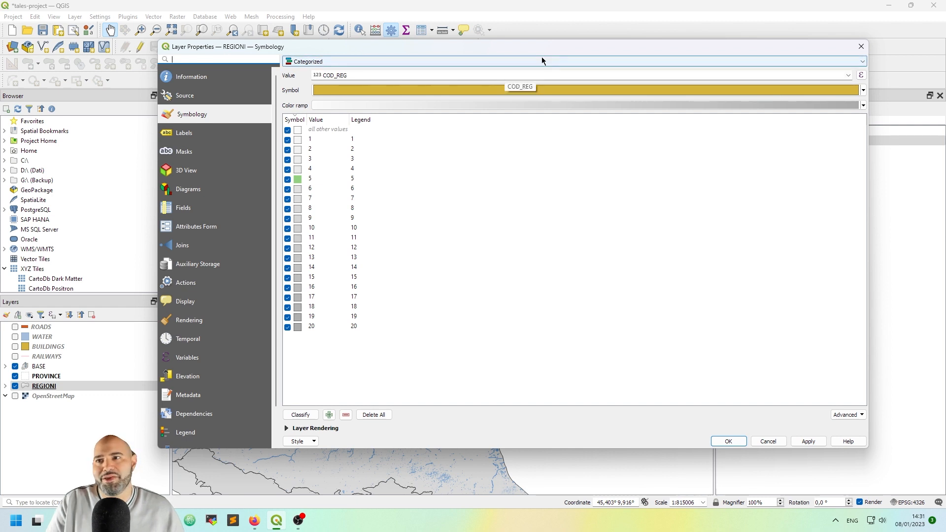
{"action": "mouse_move", "coordinate": [542, 46]}
{"action": "left_mouse_down"}
{"action": "mouse_move", "coordinate": [553, 49]}
{"action": "mouse_move", "coordinate": [545, 48]}
{"action": "left_mouse_up"}
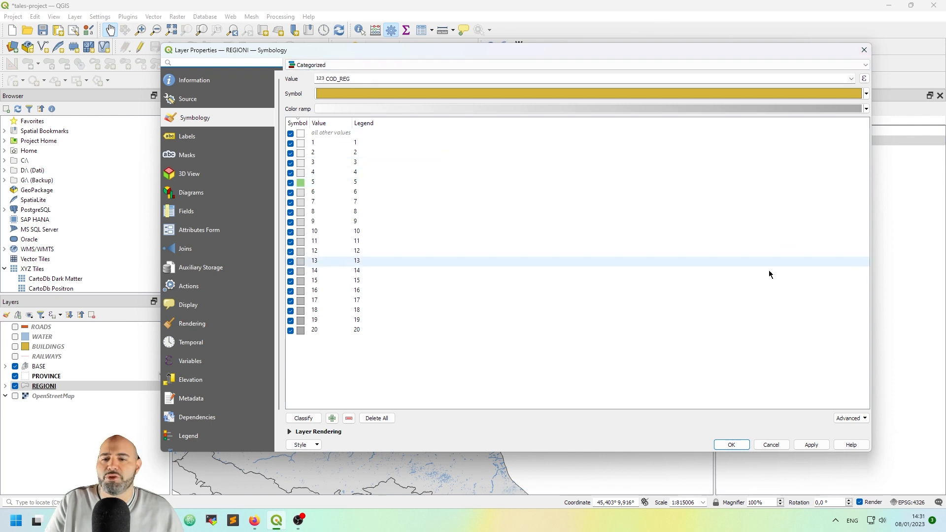
{"action": "left_click", "coordinate": [783, 447]}
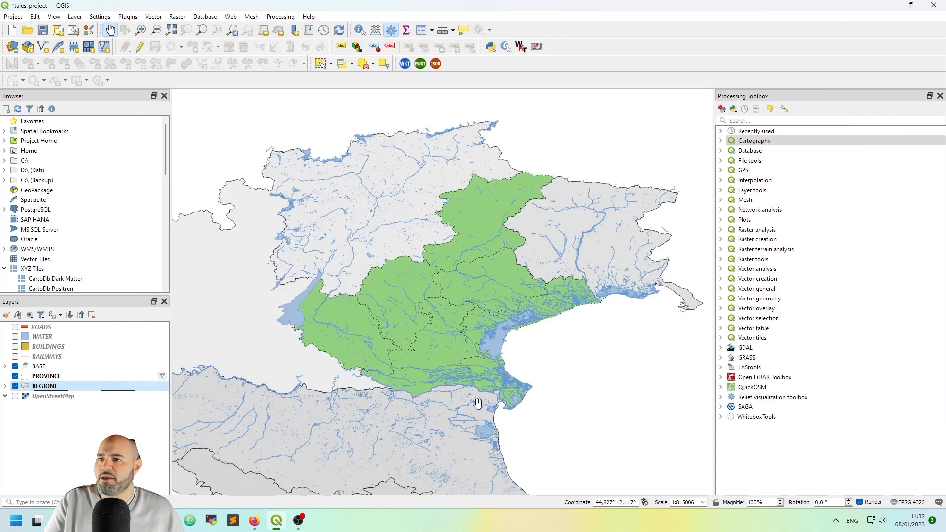
Step: Examine the water features along the green region's lagoon coast and northeastern border
{"action": "scroll", "coordinate": [467, 361], "scroll_direction": "up", "scroll_amount": 1}
{"action": "scroll", "coordinate": [580, 334], "scroll_direction": "up", "scroll_amount": 1}
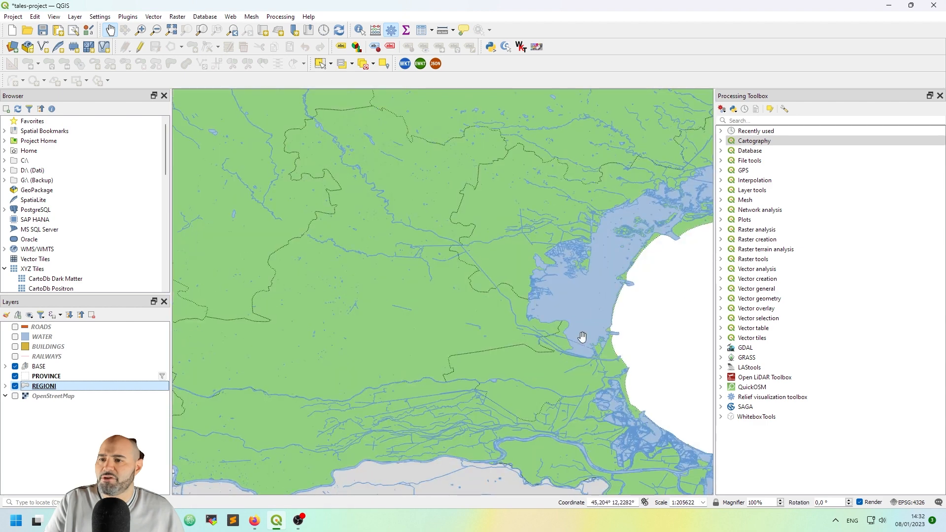
{"action": "left_click_drag", "start_coordinate": [580, 333], "coordinate": [422, 448]}
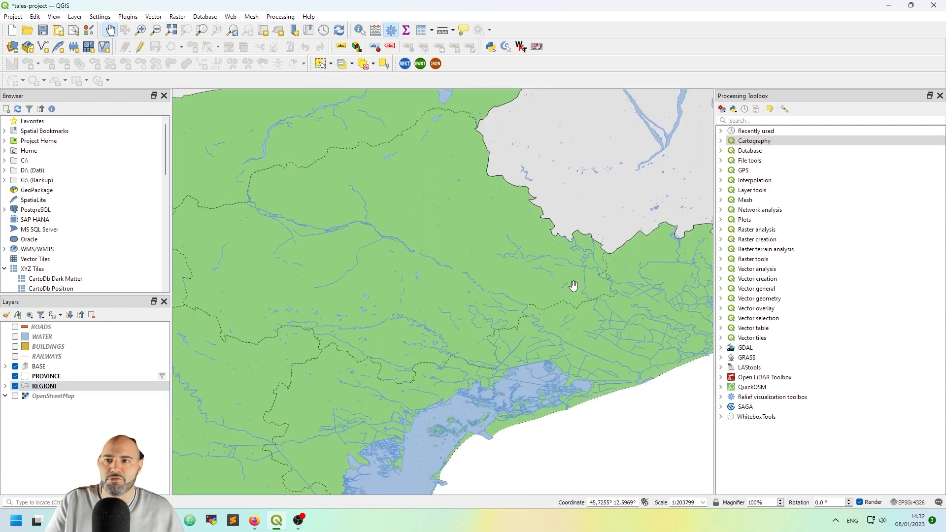
{"action": "scroll", "coordinate": [573, 288], "scroll_direction": "down", "scroll_amount": 1}
{"action": "scroll", "coordinate": [566, 293], "scroll_direction": "down", "scroll_amount": 1}
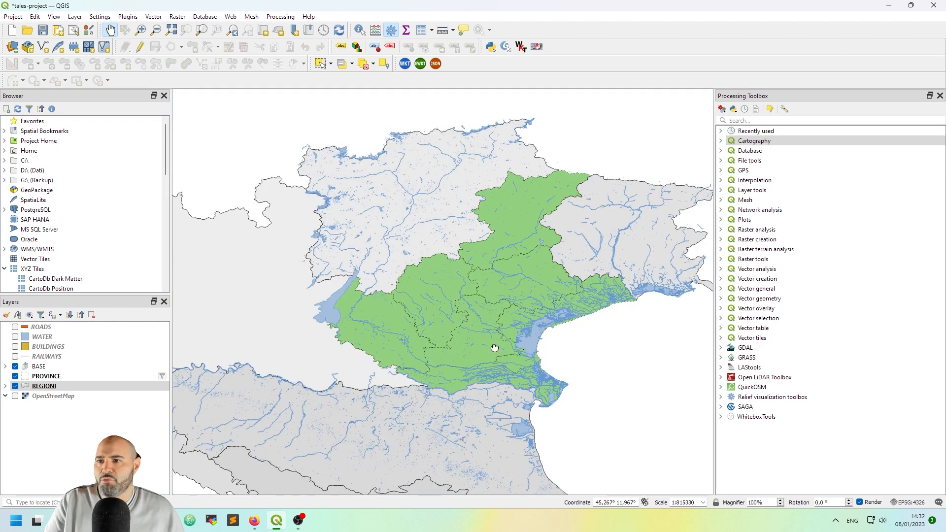
{"action": "left_click_drag", "start_coordinate": [492, 348], "coordinate": [436, 318]}
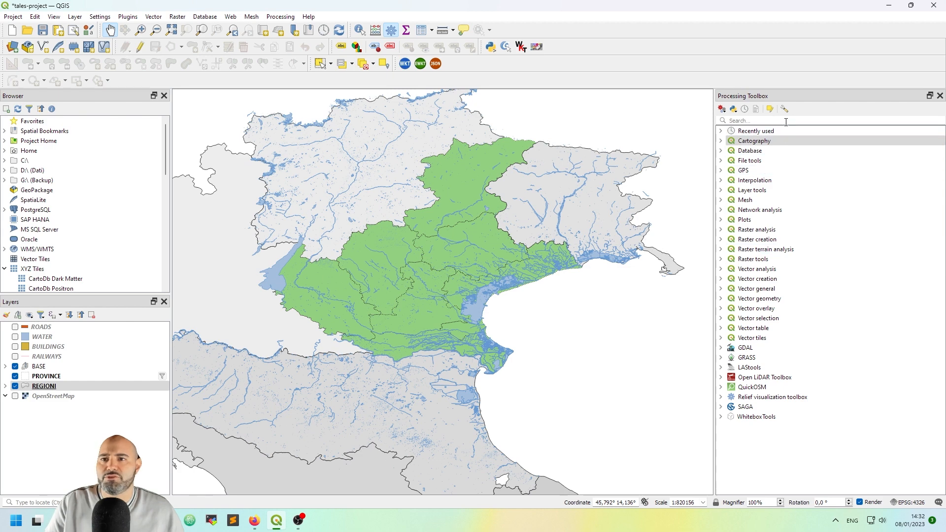
Step: Review the available vector geoprocessing tools, such as Buffer, Clip and Union, without running any
{"action": "left_click", "coordinate": [156, 18]}
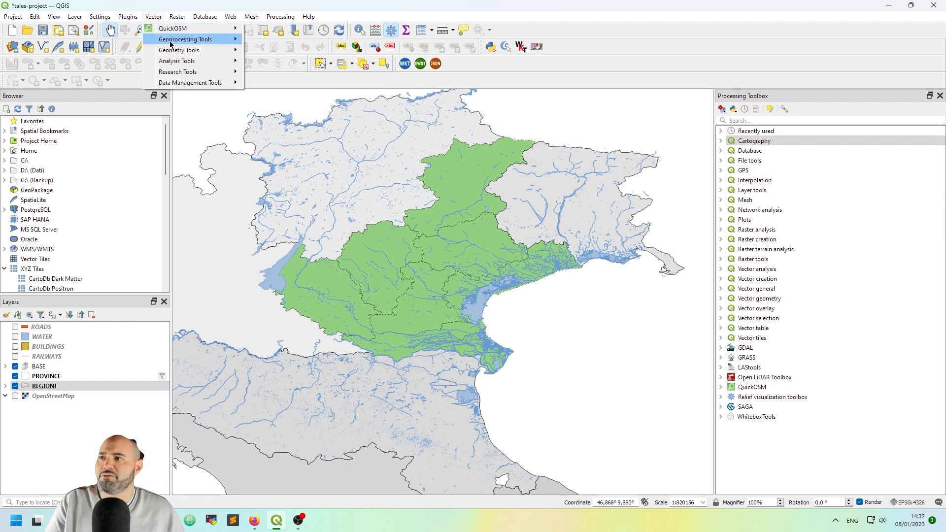
{"action": "mouse_move", "coordinate": [170, 44]}
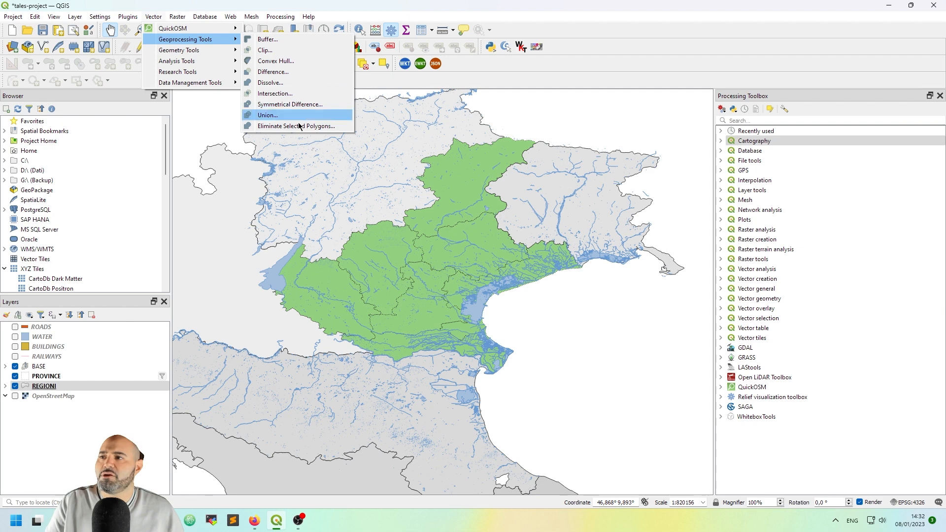
{"action": "mouse_move", "coordinate": [309, 18]}
{"action": "mouse_move", "coordinate": [154, 16]}
{"action": "mouse_move", "coordinate": [216, 39]}
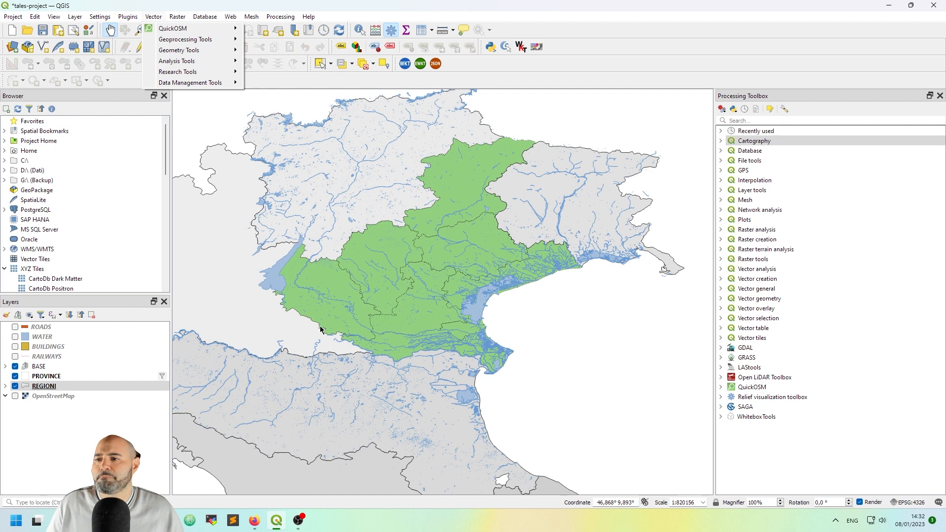
{"action": "left_click", "coordinate": [303, 272]}
Step: Hide the BASE group and the PROVINCE layer to check the REGIONI boundary around the lake on the green region's western edge
{"action": "left_click_drag", "start_coordinate": [302, 272], "coordinate": [418, 295]}
{"action": "scroll", "coordinate": [417, 295], "scroll_direction": "up", "scroll_amount": 3}
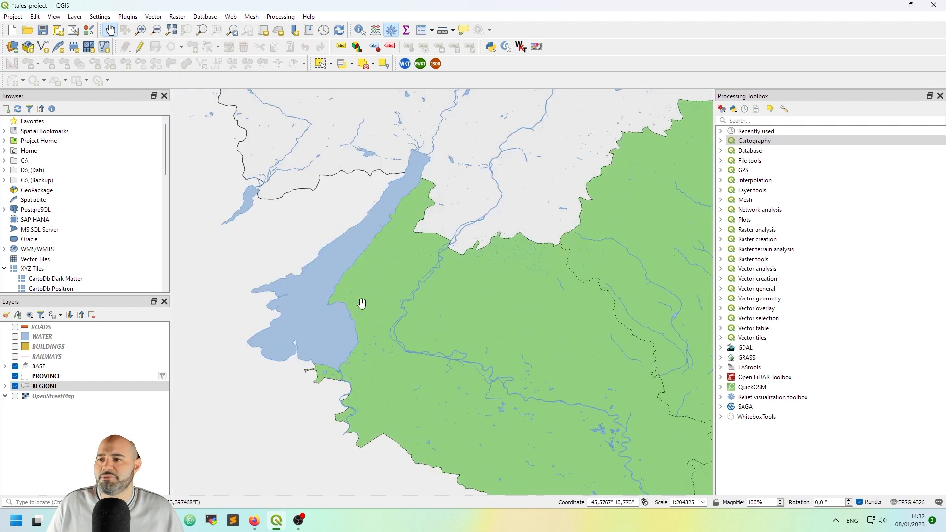
{"action": "left_click_drag", "start_coordinate": [335, 302], "coordinate": [551, 316]}
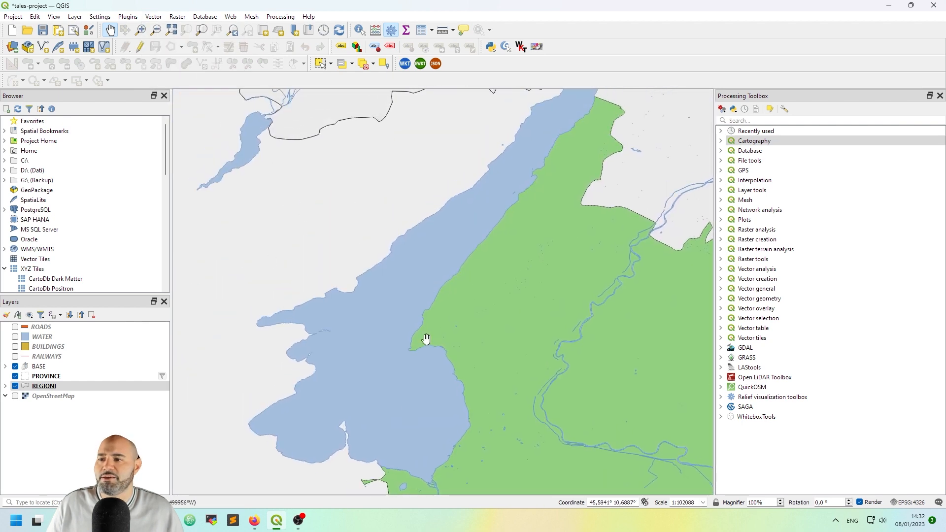
{"action": "scroll", "coordinate": [435, 310], "scroll_direction": "down", "scroll_amount": 3}
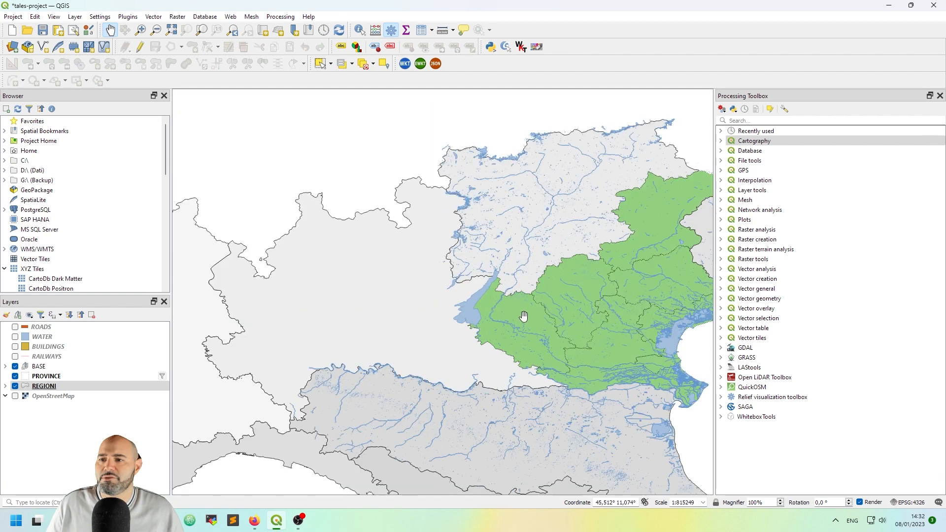
{"action": "left_click_drag", "start_coordinate": [524, 317], "coordinate": [350, 314]}
{"action": "scroll", "coordinate": [350, 313], "scroll_direction": "up", "scroll_amount": 1}
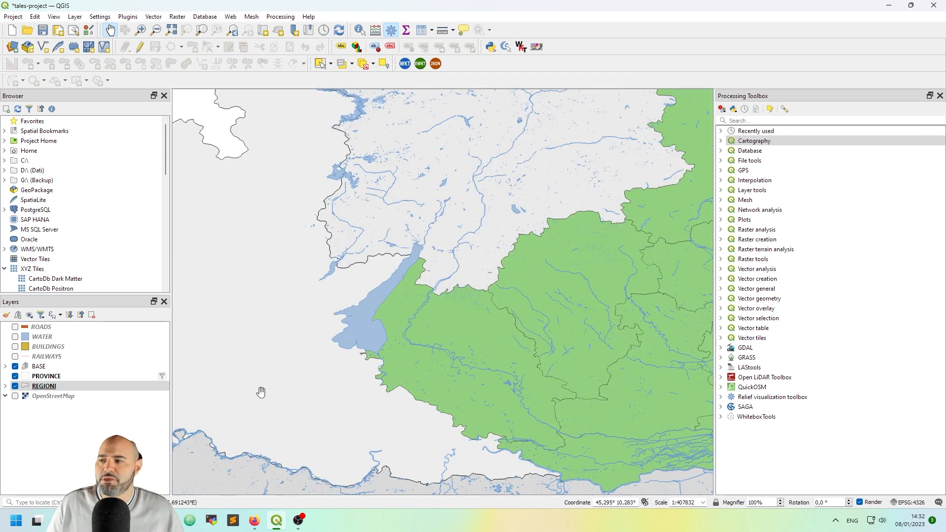
{"action": "left_click", "coordinate": [15, 367]}
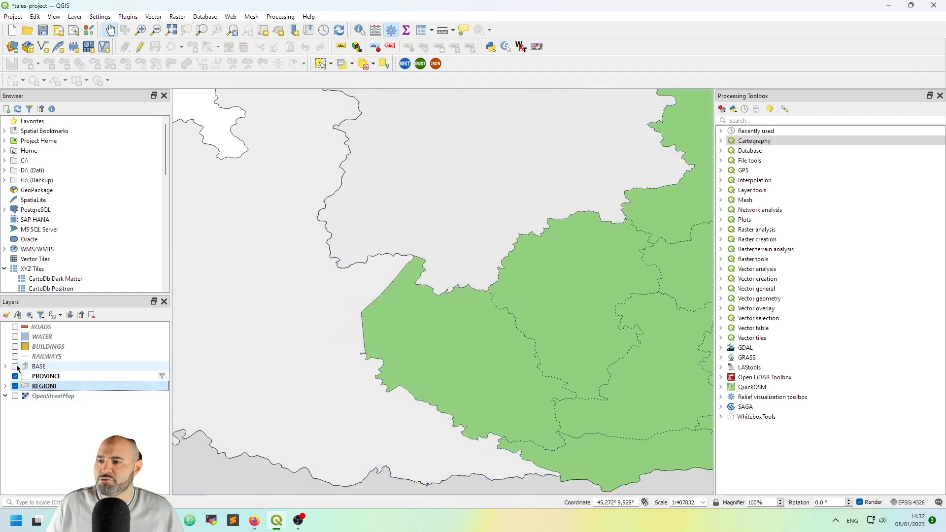
{"action": "scroll", "coordinate": [403, 288], "scroll_direction": "up", "scroll_amount": 1}
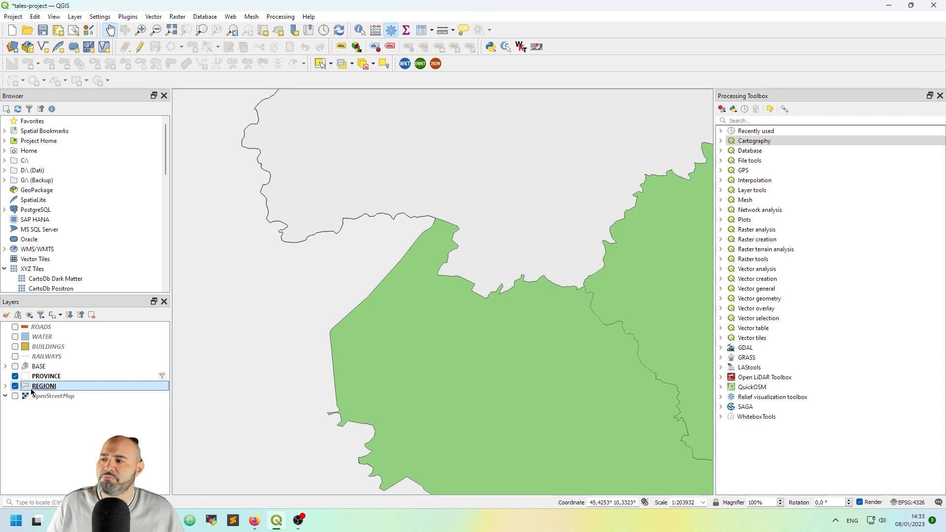
{"action": "left_click", "coordinate": [15, 376]}
{"action": "left_click_drag", "start_coordinate": [575, 420], "coordinate": [472, 403]}
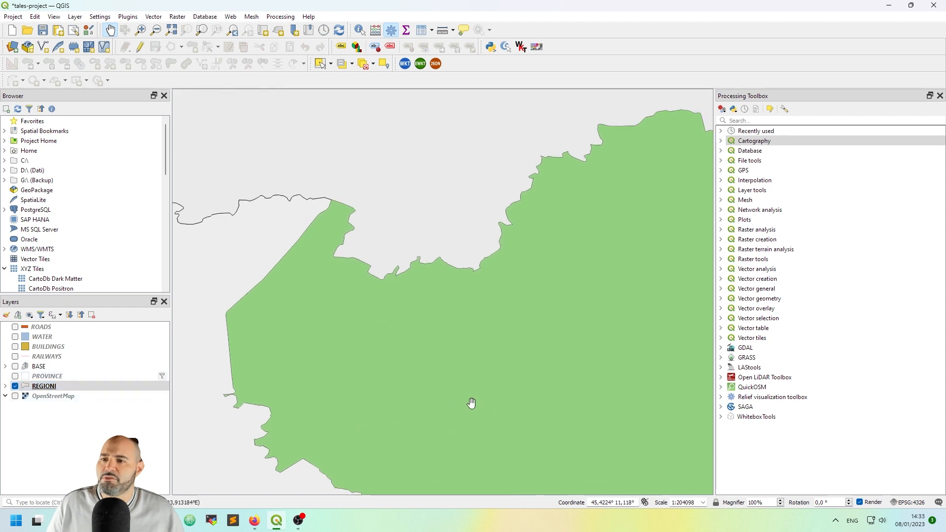
Step: Show the BASE group again to display its water features across the green region, from the western lake to the lagoon
{"action": "scroll", "coordinate": [368, 296], "scroll_direction": "down", "scroll_amount": 1}
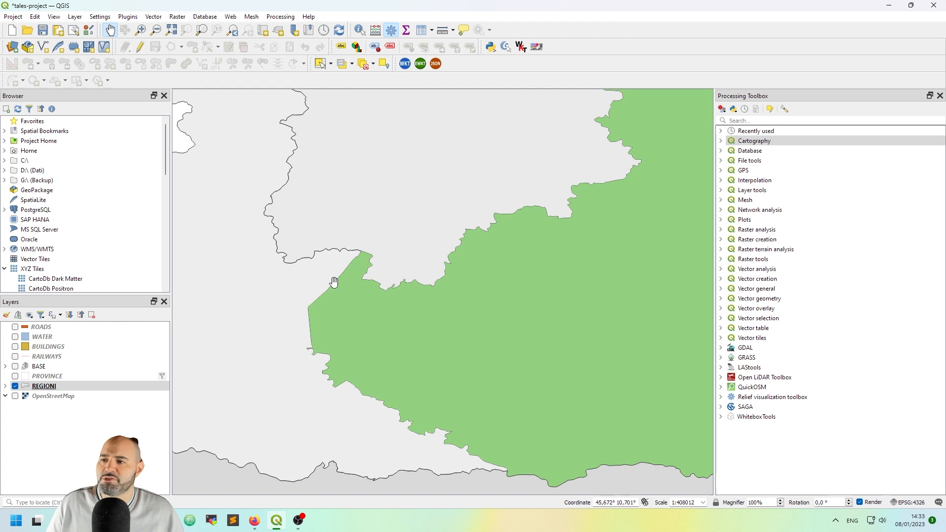
{"action": "scroll", "coordinate": [347, 303], "scroll_direction": "down", "scroll_amount": 1}
{"action": "scroll", "coordinate": [348, 301], "scroll_direction": "up", "scroll_amount": 1}
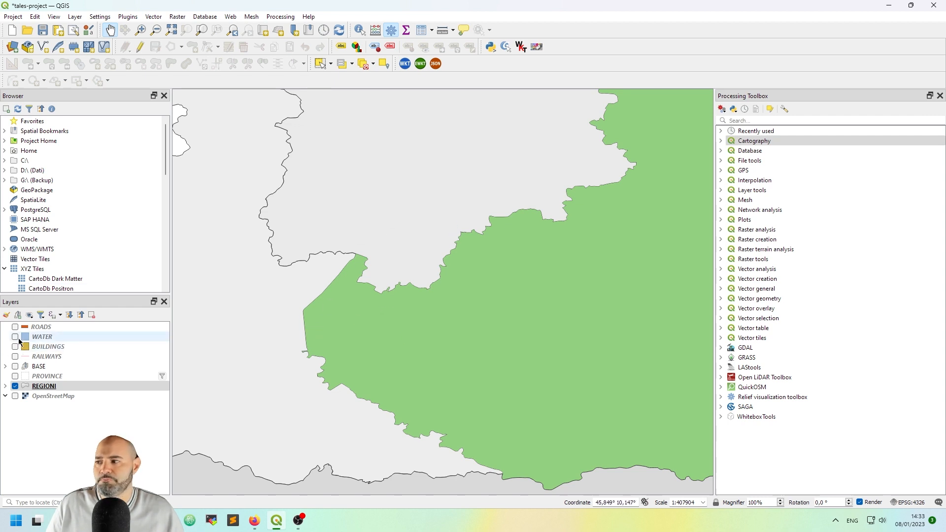
{"action": "left_click", "coordinate": [15, 366]}
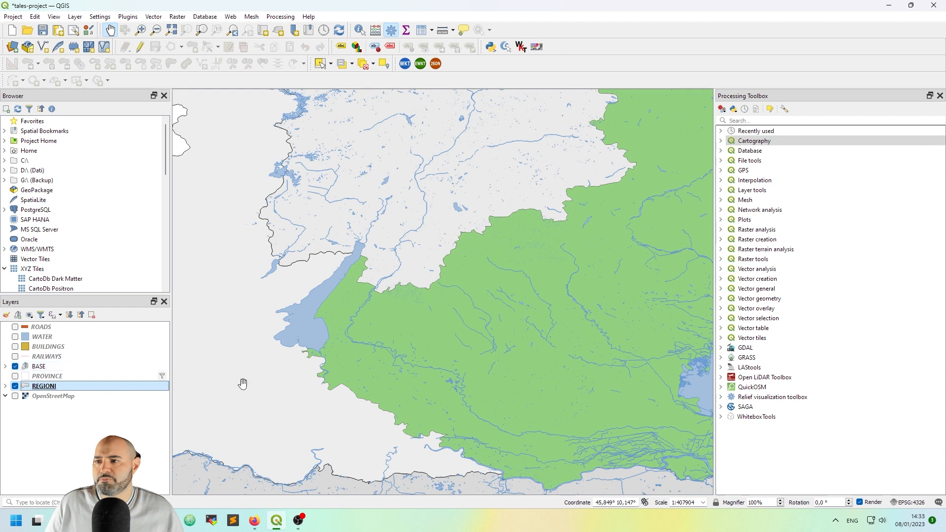
{"action": "left_click_drag", "start_coordinate": [548, 368], "coordinate": [502, 358]}
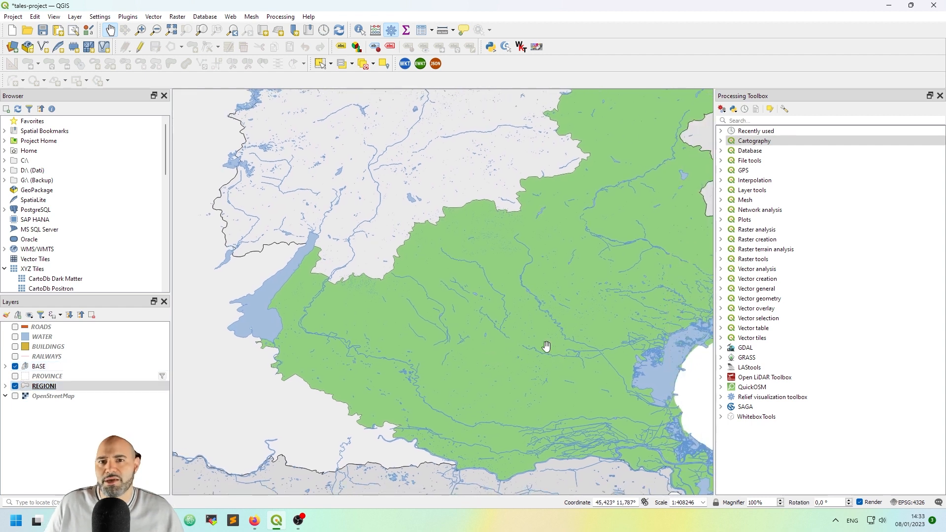
{"action": "left_click_drag", "start_coordinate": [583, 330], "coordinate": [533, 321]}
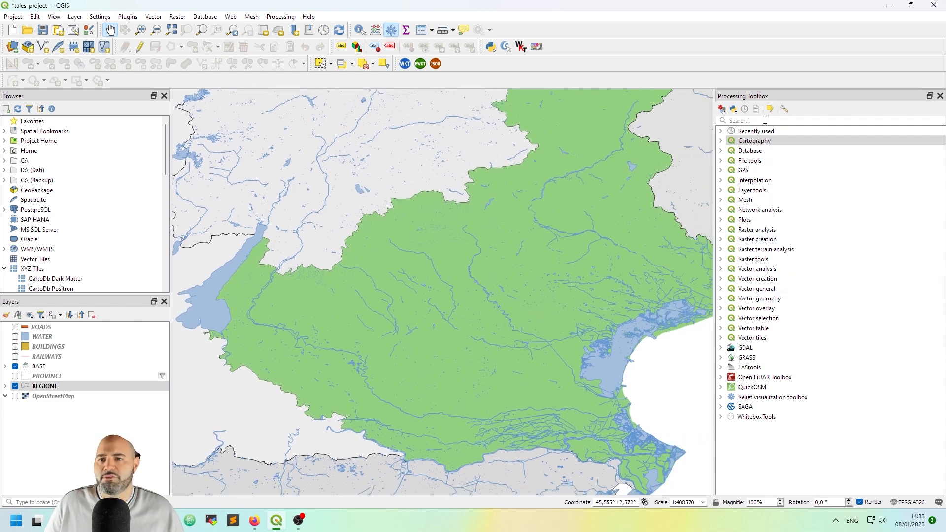
Step: Search the Processing Toolbox for "extract" and select the Extract by location algorithm in the vector selection group
{"action": "type", "text": "ex"}
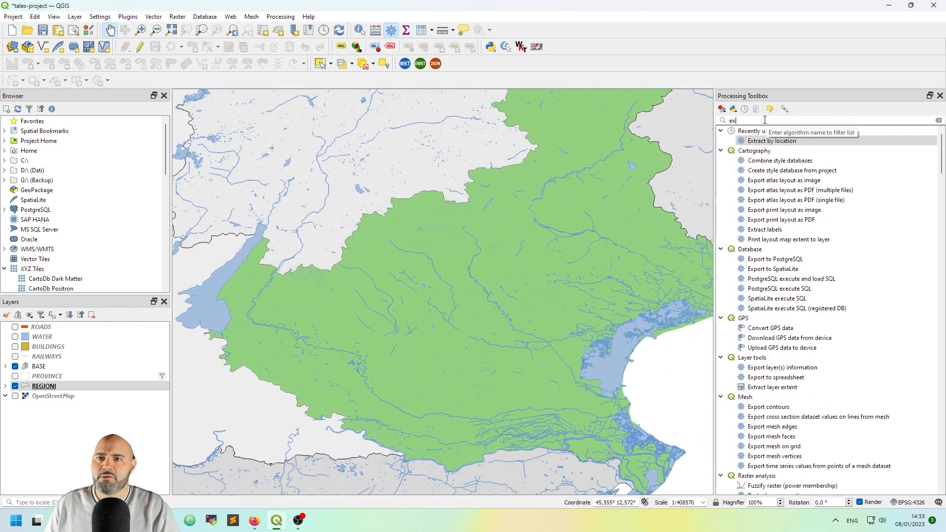
{"action": "type", "text": "tract"}
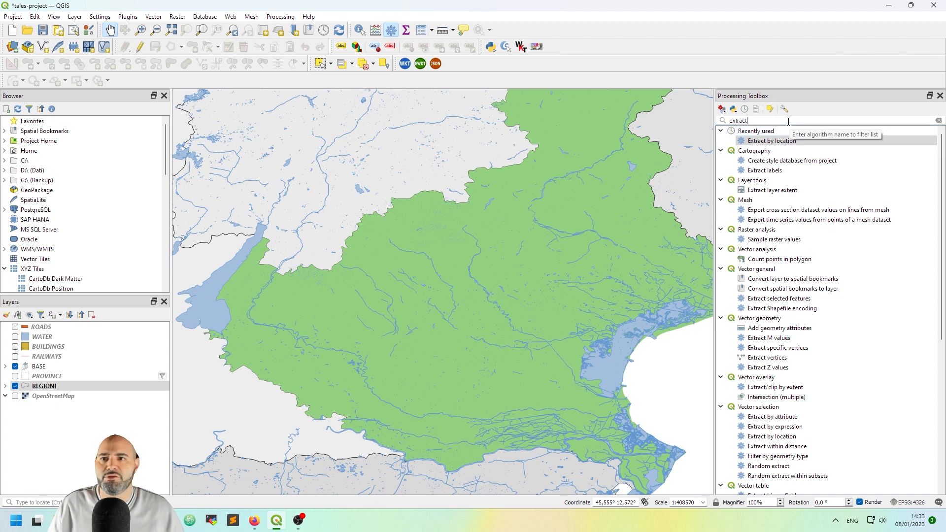
{"action": "scroll", "coordinate": [814, 193], "scroll_direction": "down", "scroll_amount": 1}
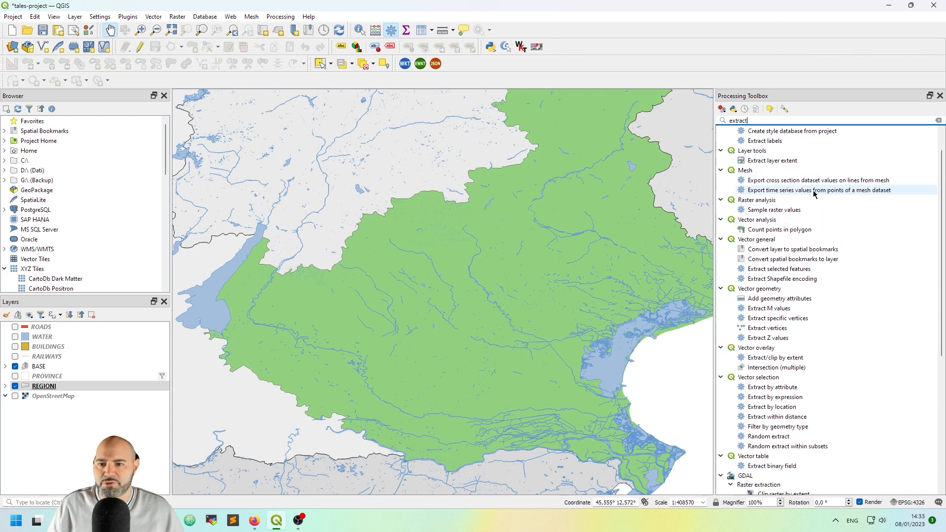
{"action": "scroll", "coordinate": [838, 261], "scroll_direction": "down", "scroll_amount": 1}
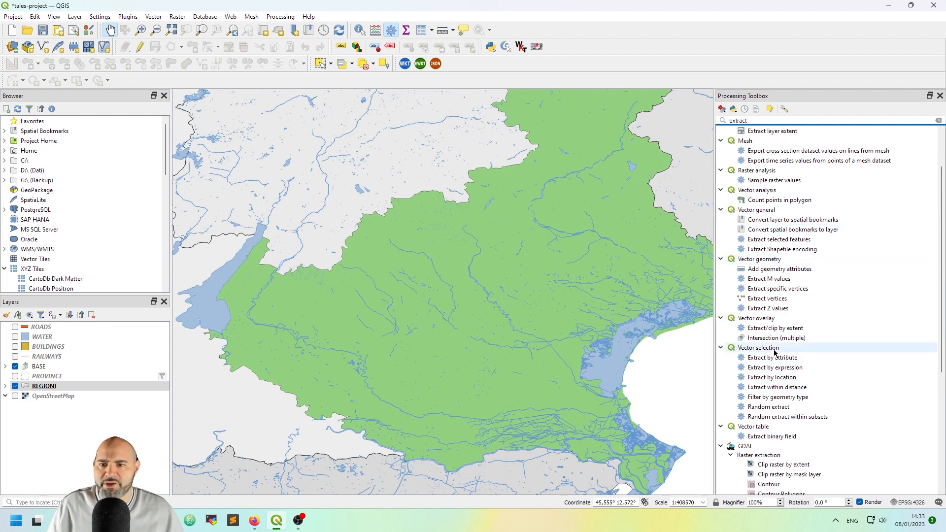
{"action": "left_click", "coordinate": [779, 379]}
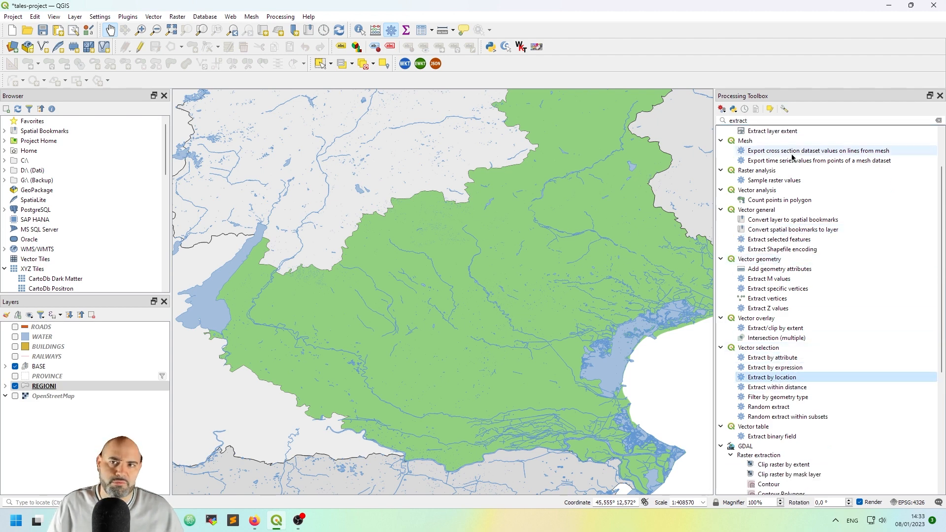
{"action": "scroll", "coordinate": [768, 148], "scroll_direction": "up", "scroll_amount": 2}
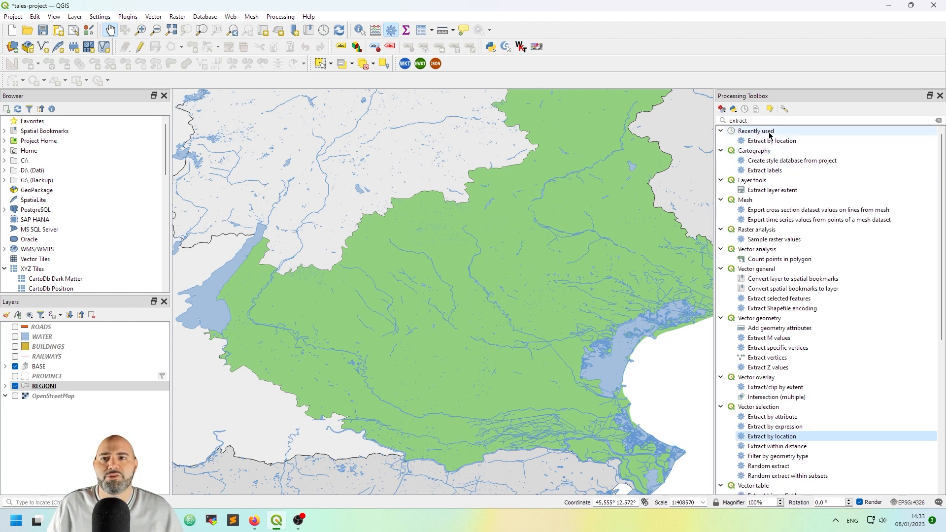
{"action": "scroll", "coordinate": [813, 147], "scroll_direction": "down", "scroll_amount": 2}
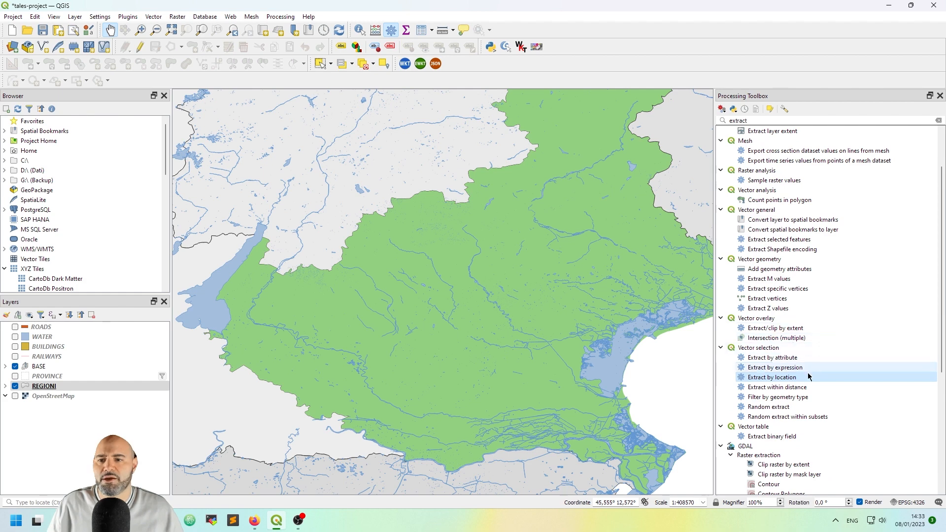
{"action": "left_click", "coordinate": [799, 377]}
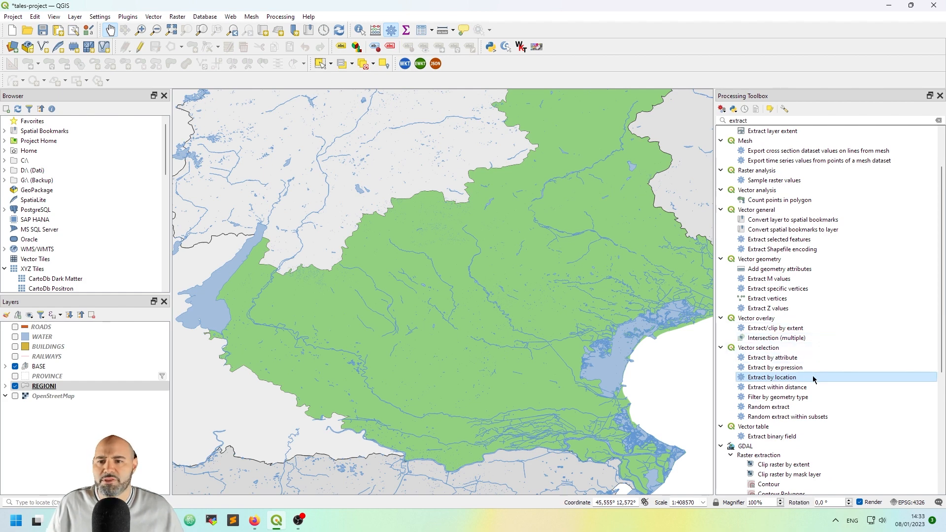
{"action": "double_click", "coordinate": [813, 377]}
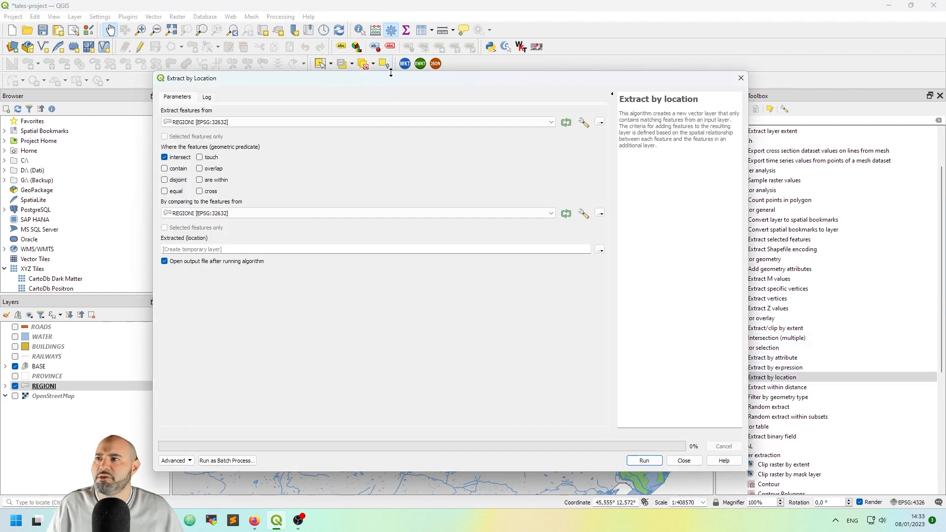
{"action": "left_click_drag", "start_coordinate": [381, 81], "coordinate": [416, 70]}
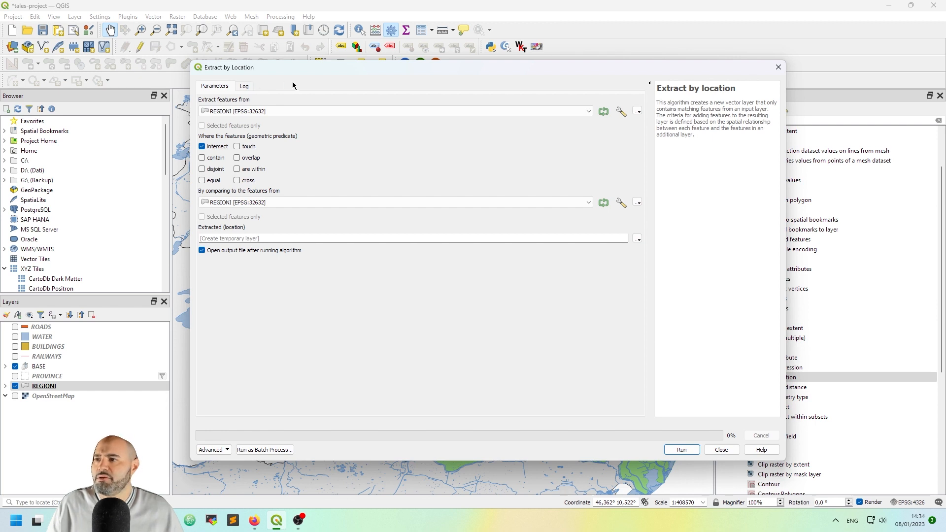
{"action": "left_click", "coordinate": [251, 113]}
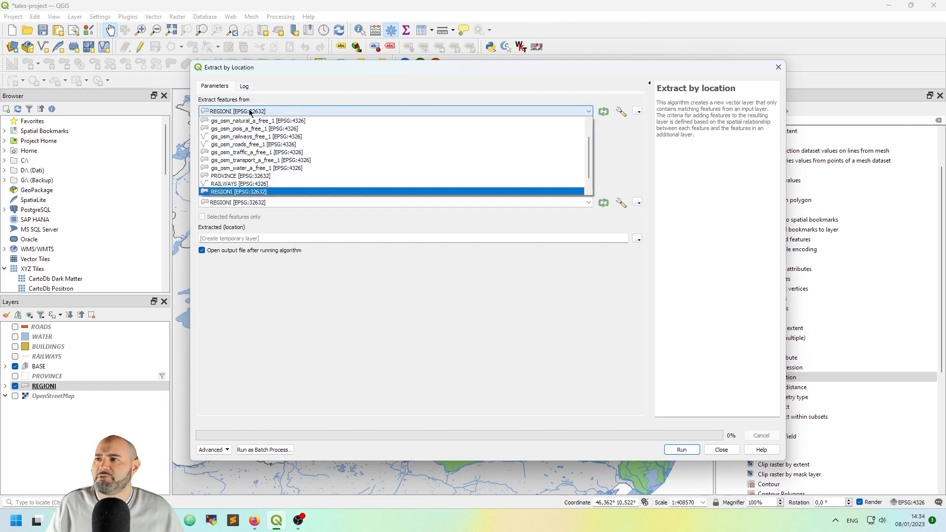
{"action": "left_click", "coordinate": [285, 169]}
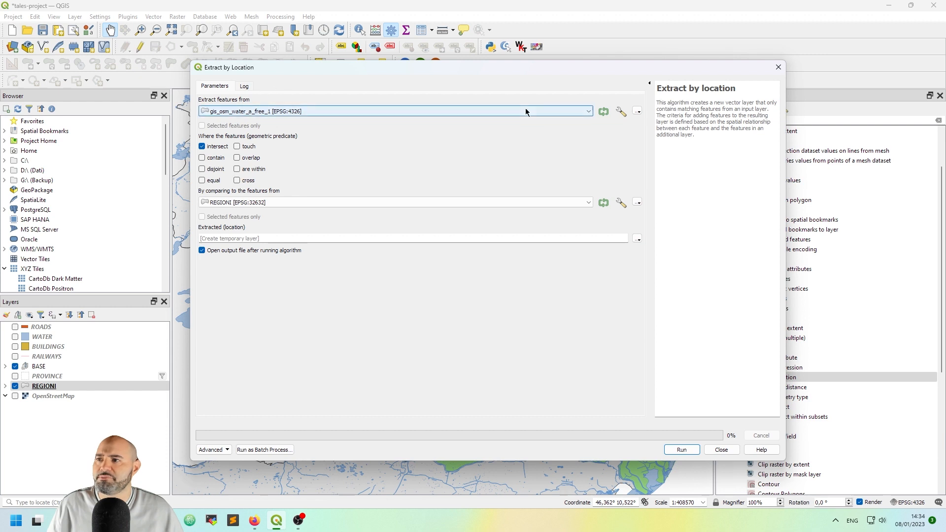
{"action": "left_click", "coordinate": [286, 202]}
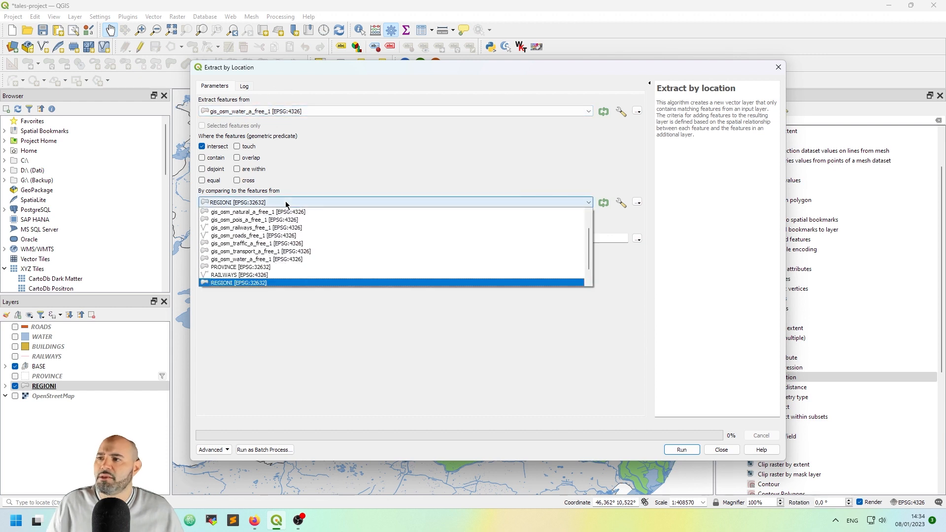
{"action": "left_click", "coordinate": [285, 200]}
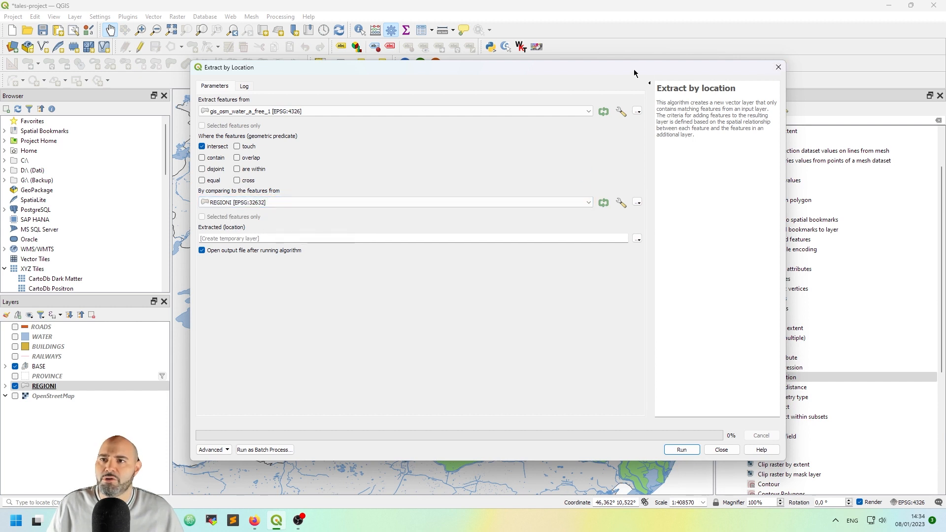
{"action": "left_click", "coordinate": [722, 449]}
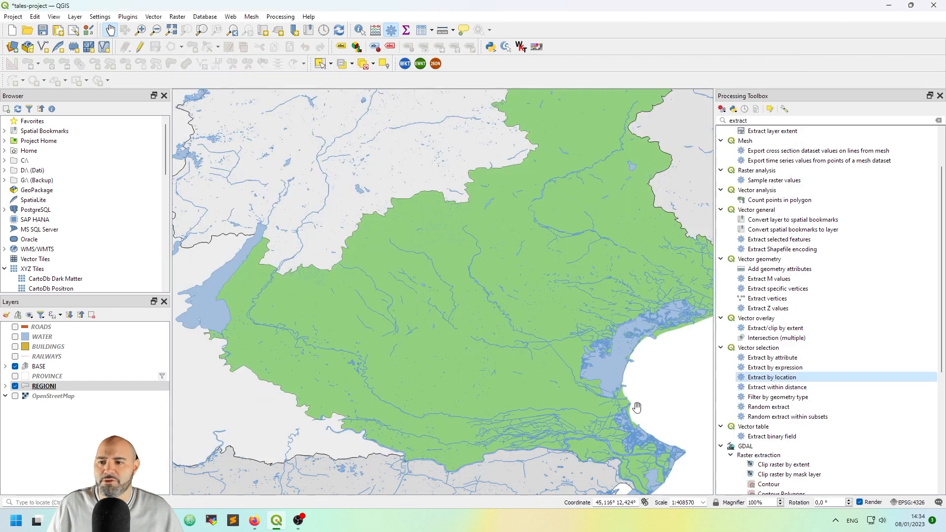
Step: Select the green Veneto region's polygon in the REGIONI layer
{"action": "left_click", "coordinate": [122, 385]}
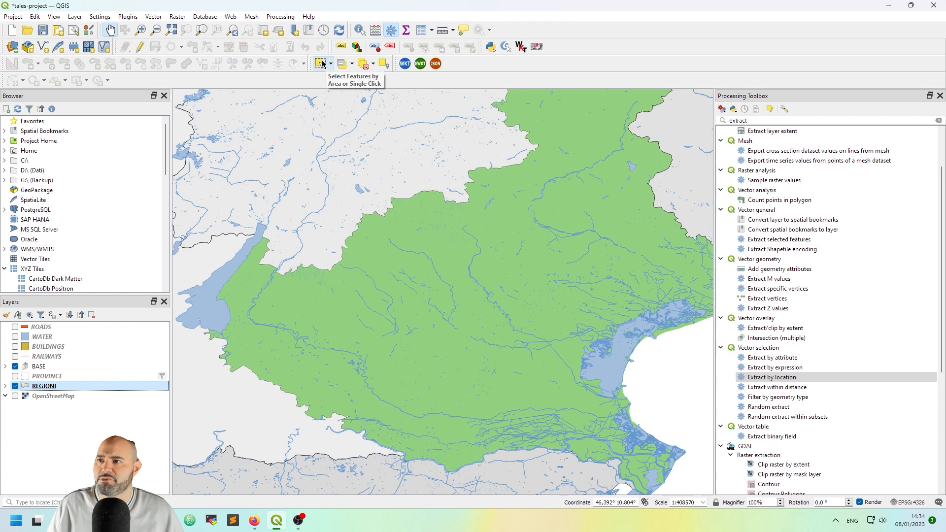
{"action": "left_click", "coordinate": [323, 63]}
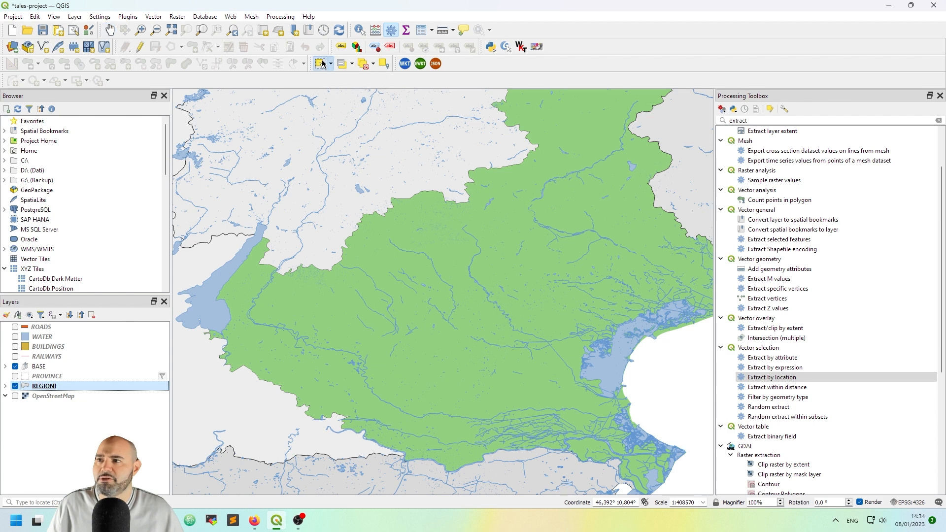
{"action": "left_click", "coordinate": [488, 265]}
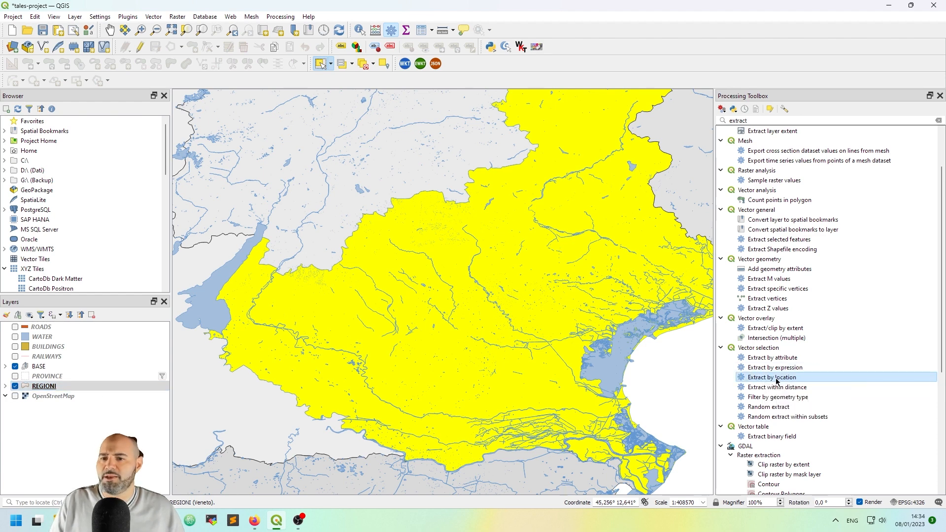
Step: Set up Extract by location to extract from gis_osm_water_a_free_1 by comparing with only the selected features of REGIONI
{"action": "double_click", "coordinate": [816, 378]}
{"action": "left_click", "coordinate": [231, 111]}
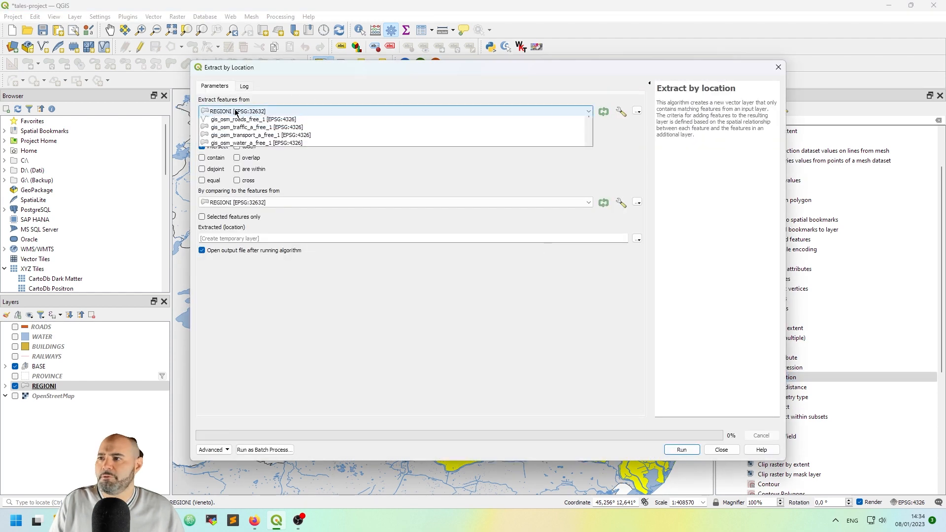
{"action": "left_click", "coordinate": [298, 168]}
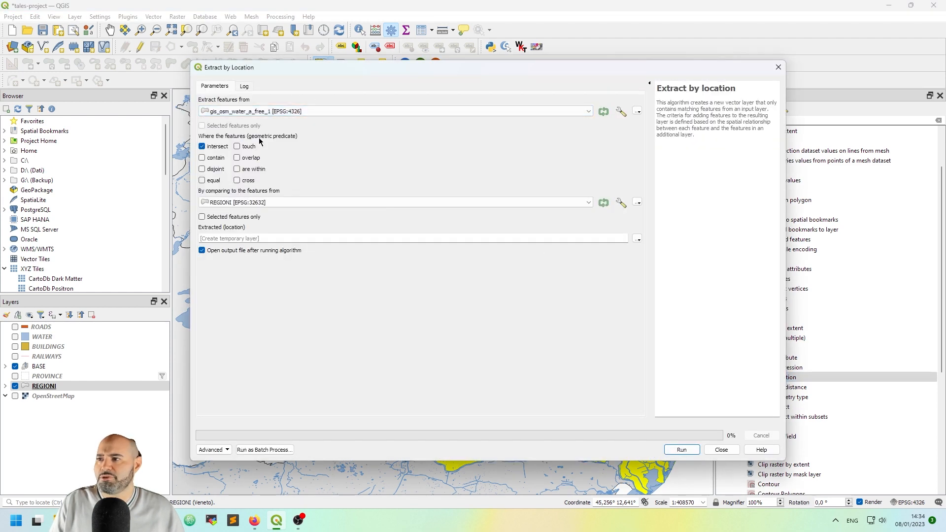
{"action": "left_click", "coordinate": [266, 203]}
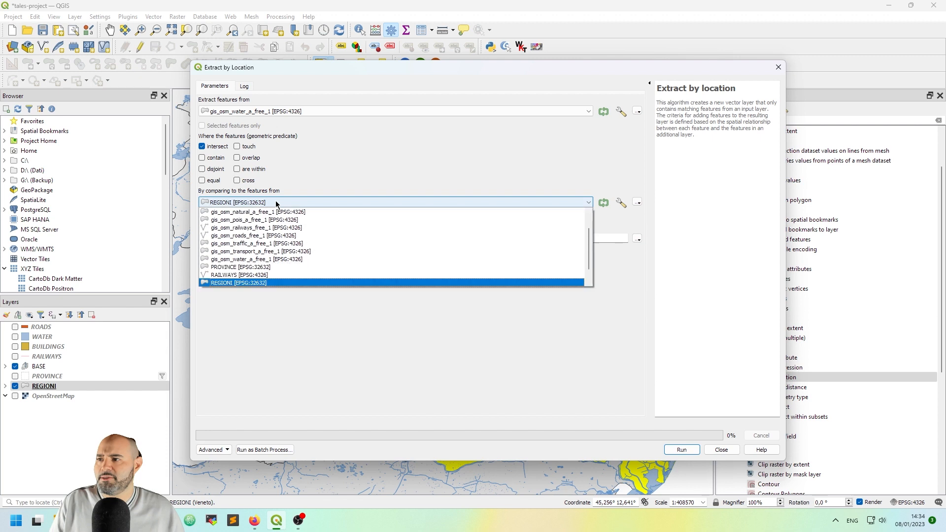
{"action": "left_click", "coordinate": [250, 282]}
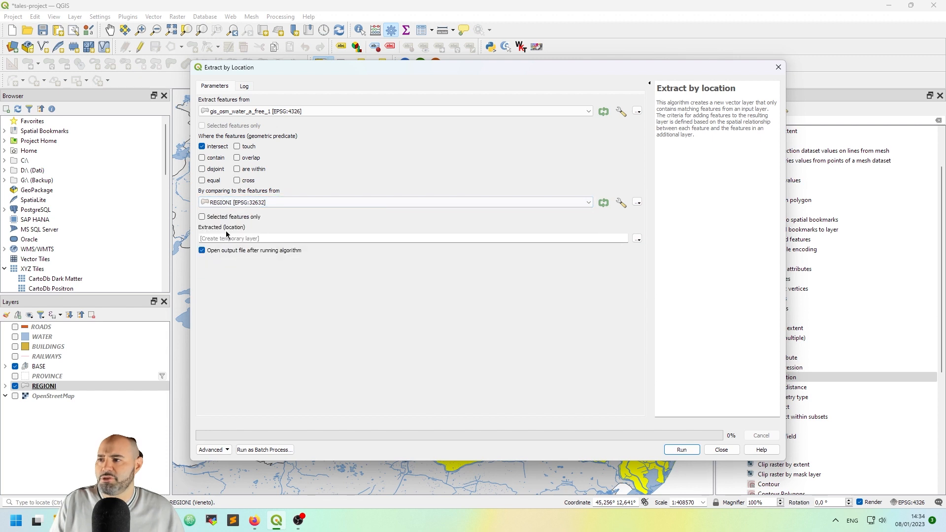
{"action": "left_click", "coordinate": [202, 217]}
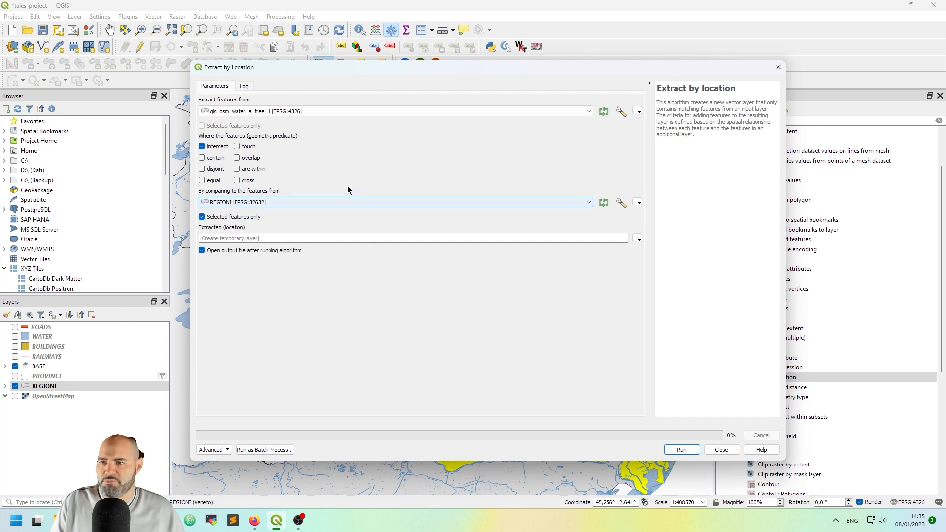
Step: Add the touch, contain and overlap geometric predicates alongside intersect for the water extraction
{"action": "mouse_move", "coordinate": [339, 74]}
{"action": "left_mouse_down"}
{"action": "mouse_move", "coordinate": [268, 123]}
{"action": "mouse_move", "coordinate": [349, 65]}
{"action": "left_mouse_up"}
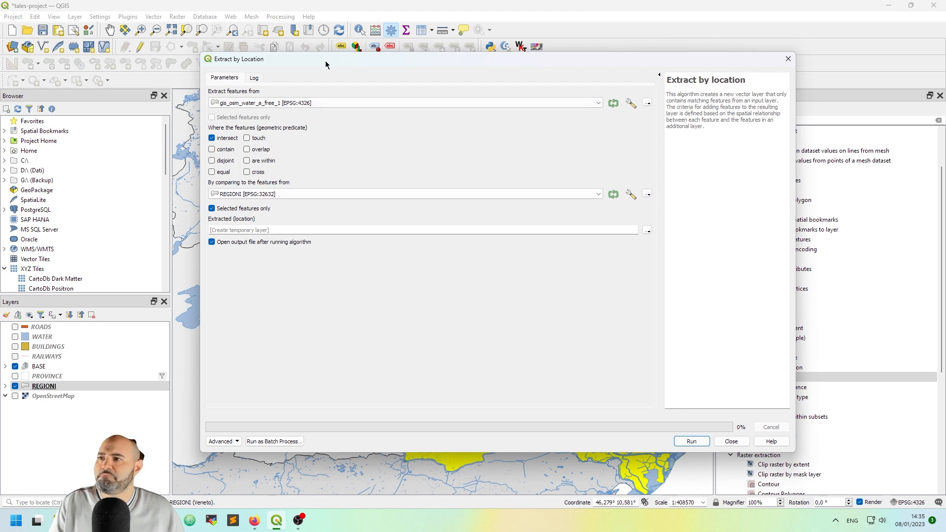
{"action": "left_click_drag", "start_coordinate": [328, 63], "coordinate": [397, 74]}
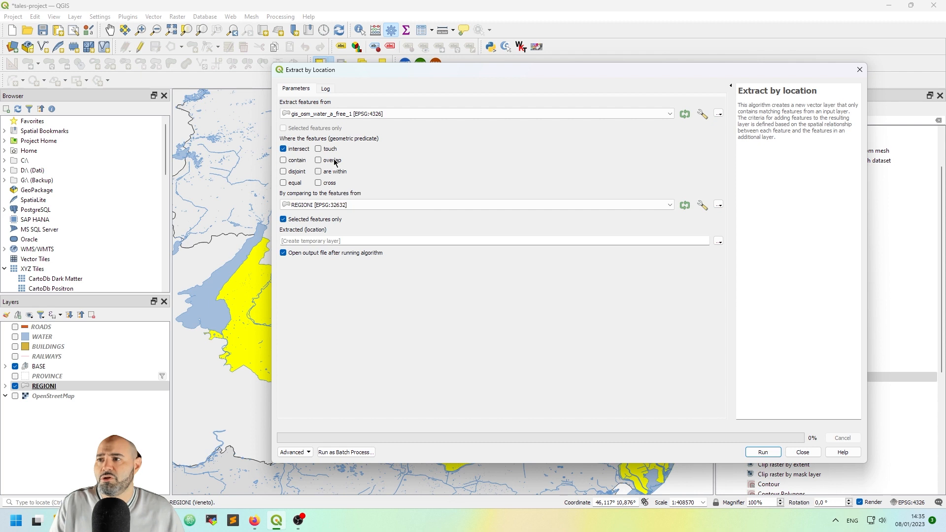
{"action": "left_click", "coordinate": [334, 163]}
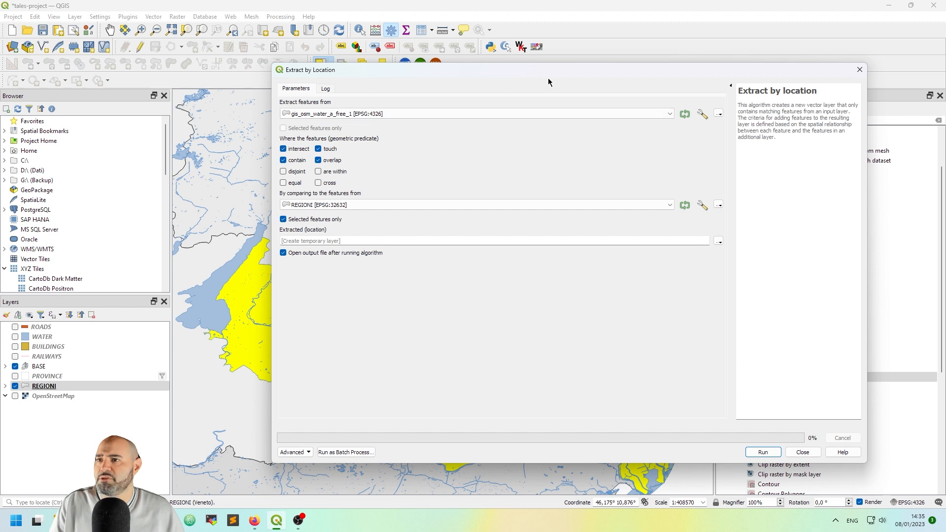
{"action": "left_click_drag", "start_coordinate": [553, 73], "coordinate": [512, 66]}
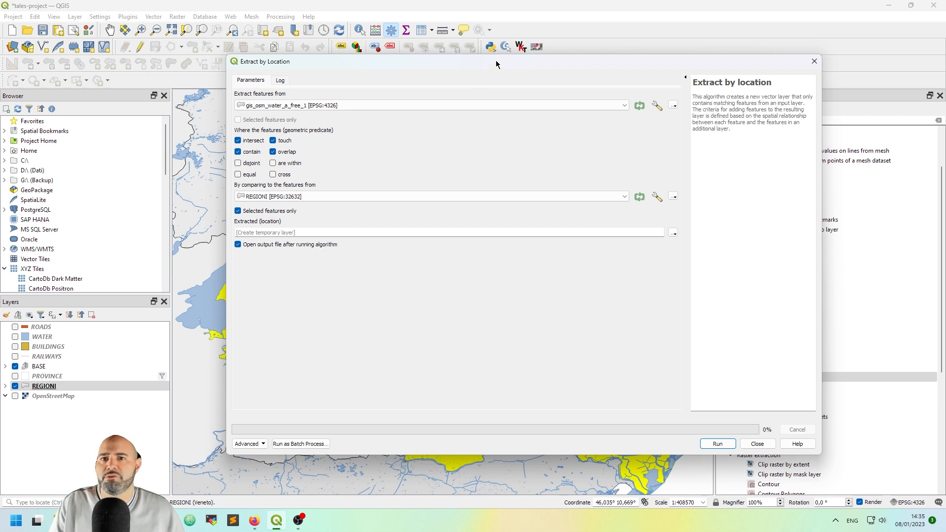
{"action": "mouse_move", "coordinate": [496, 64]}
{"action": "left_mouse_down"}
{"action": "mouse_move", "coordinate": [456, 72]}
{"action": "mouse_move", "coordinate": [529, 49]}
{"action": "mouse_move", "coordinate": [514, 61]}
{"action": "left_mouse_up"}
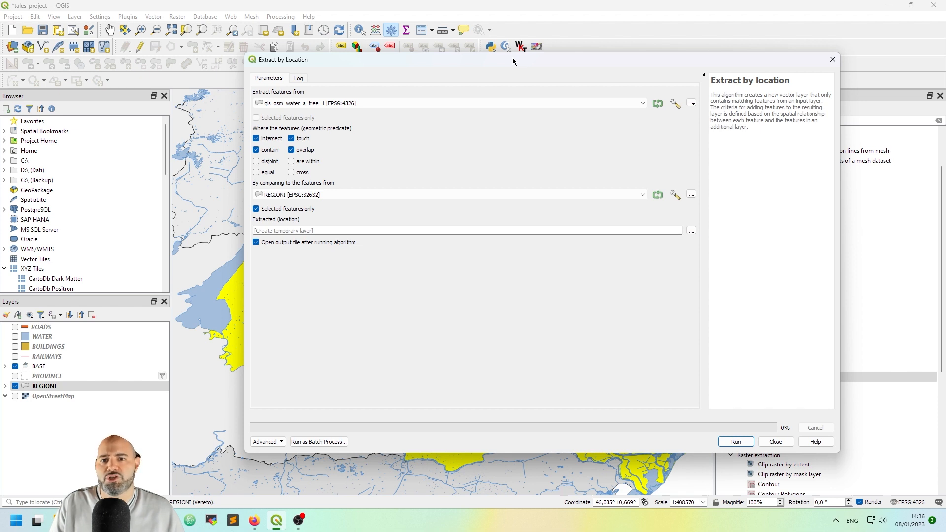
{"action": "left_click_drag", "start_coordinate": [512, 57], "coordinate": [548, 63]}
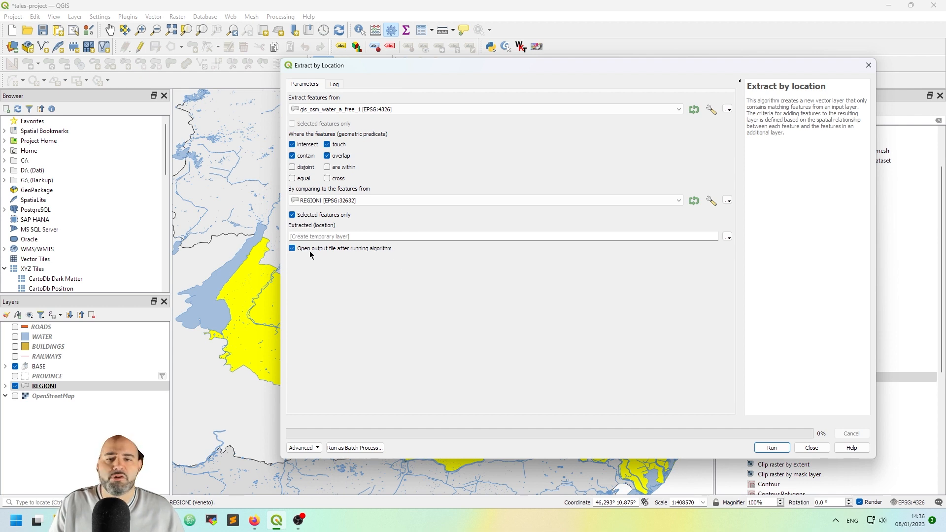
{"action": "left_click_drag", "start_coordinate": [533, 63], "coordinate": [454, 48]}
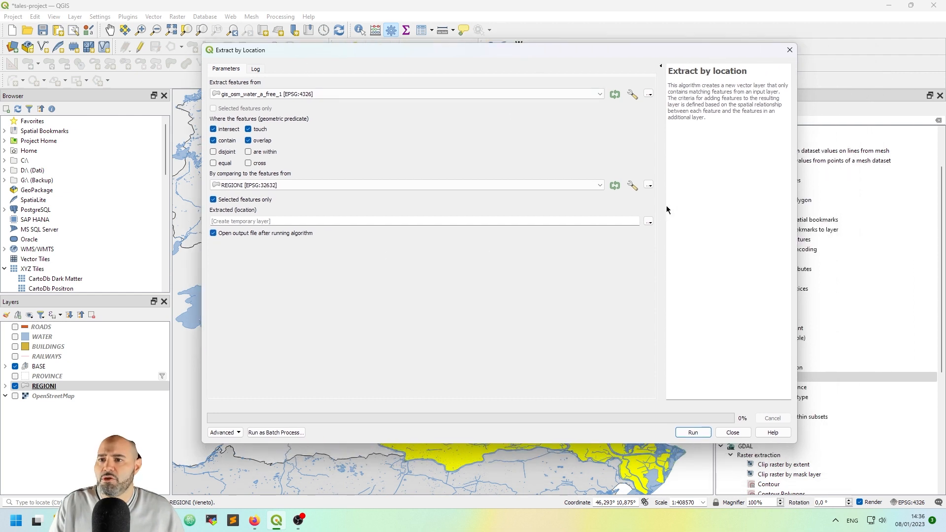
Step: Run the extraction with a temporary layer as output and close the Extract by Location dialog
{"action": "left_click", "coordinate": [648, 222]}
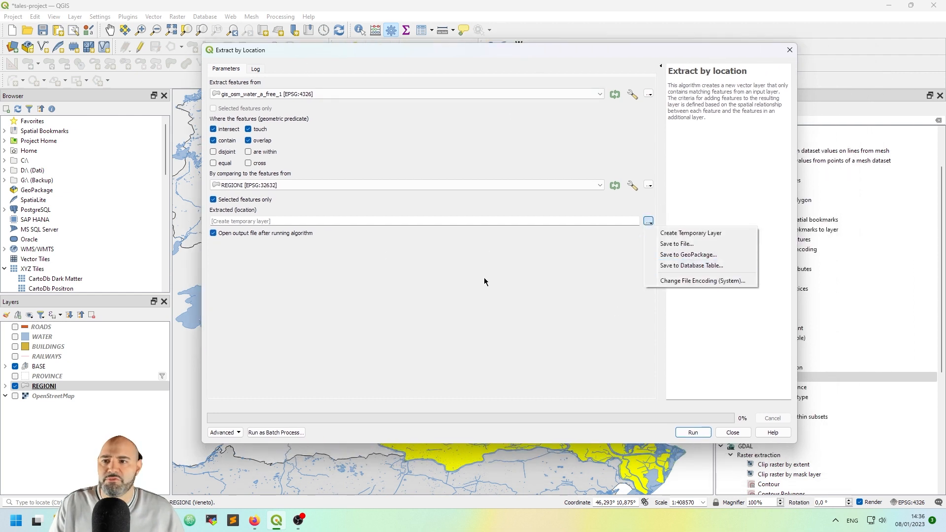
{"action": "left_click", "coordinate": [465, 302]}
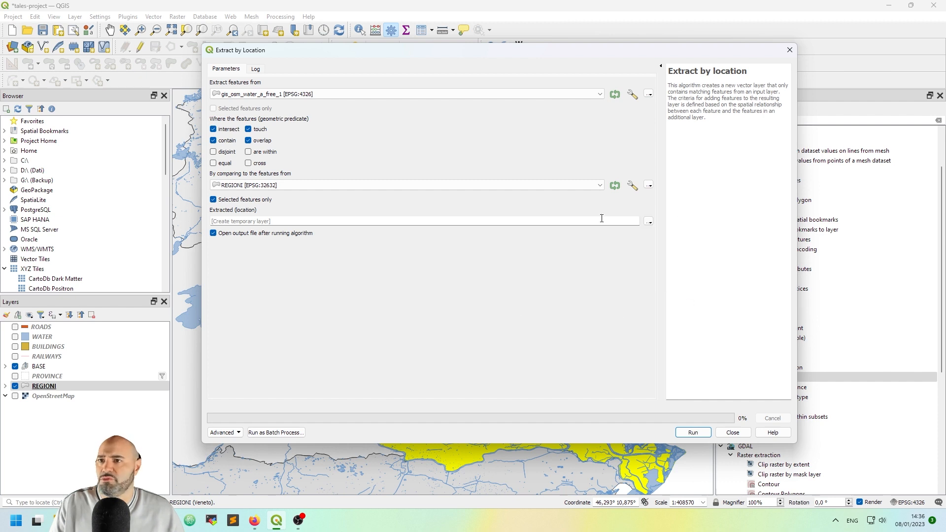
{"action": "left_click", "coordinate": [690, 432]}
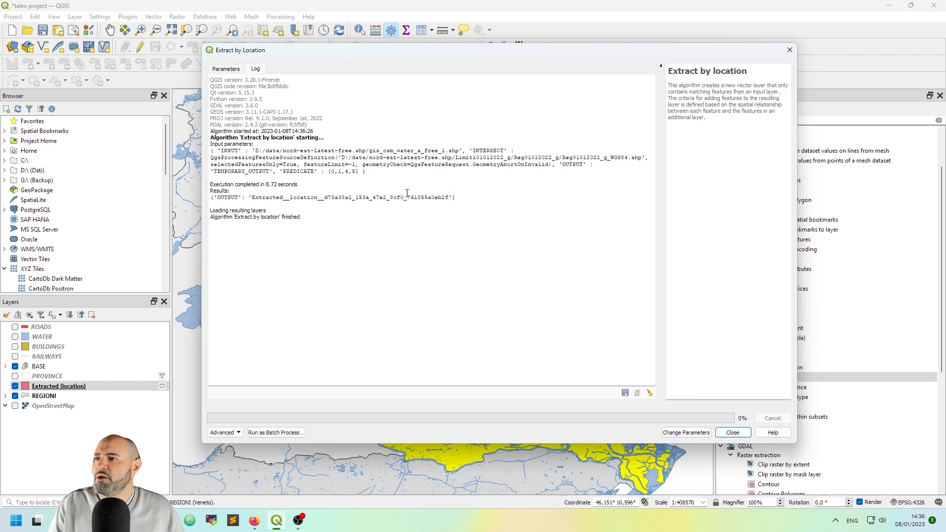
{"action": "left_click", "coordinate": [733, 432]}
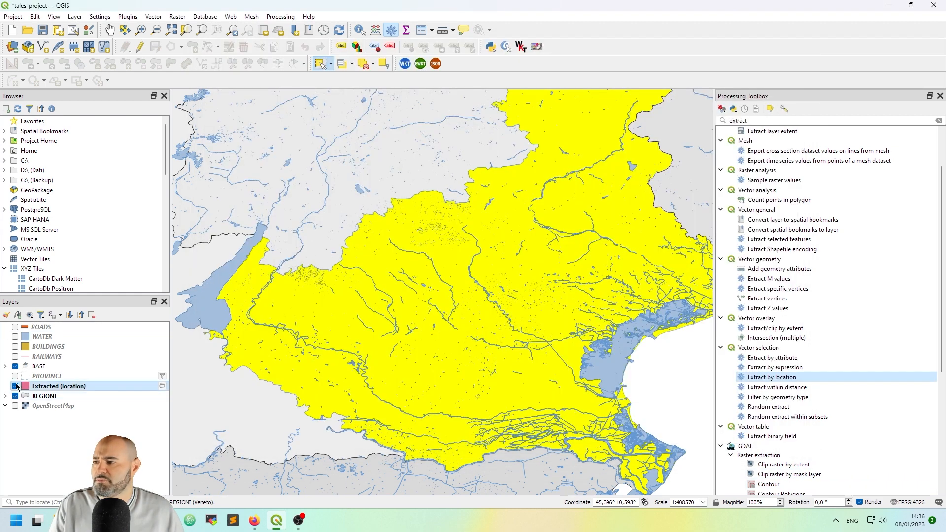
Step: Hide the BASE group, deselect the Veneto region, and make the Extracted (location) layer active
{"action": "left_click", "coordinate": [15, 367]}
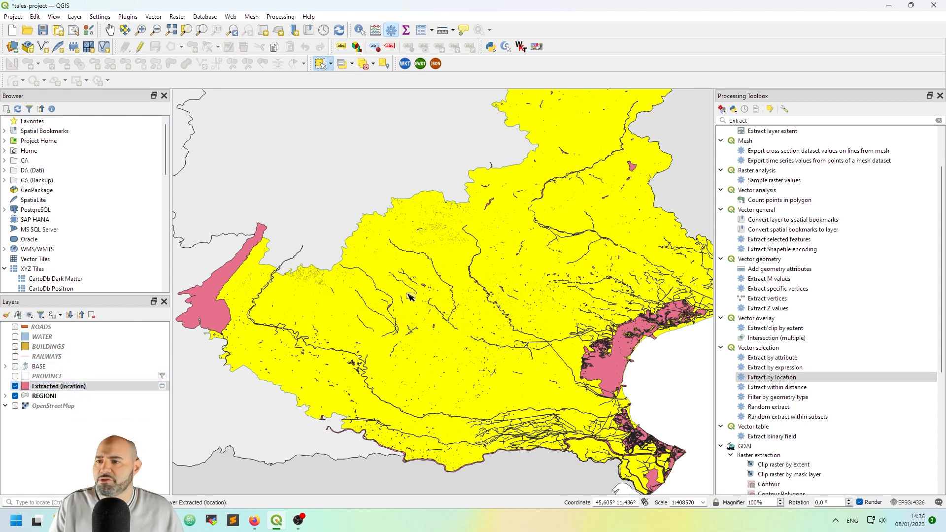
{"action": "left_click", "coordinate": [364, 64]}
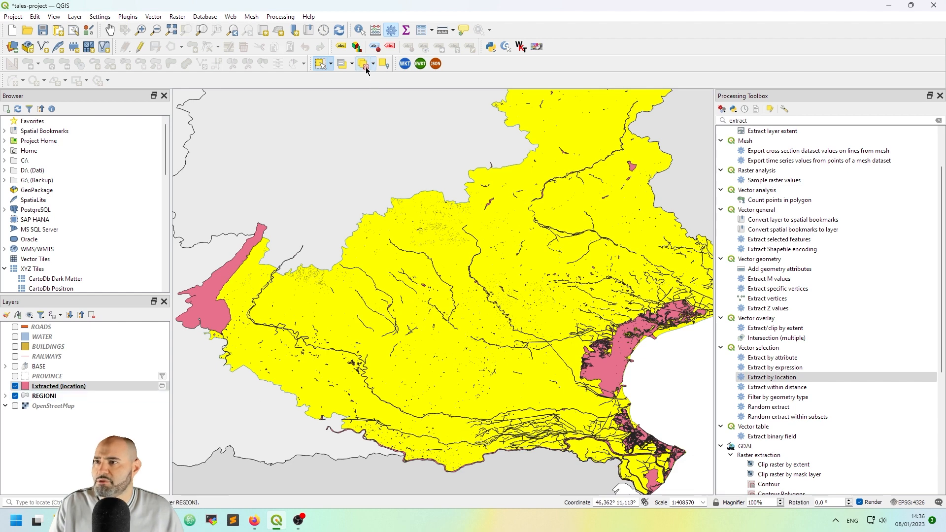
{"action": "left_click", "coordinate": [118, 386]}
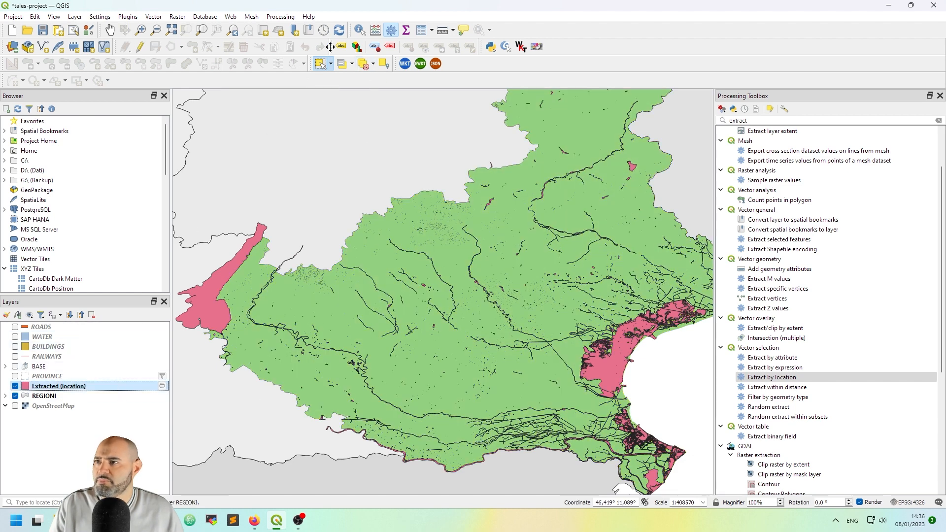
Step: Examine the extracted water features along Veneto's coast and around the large lake on its western border
{"action": "left_click", "coordinate": [111, 31]}
{"action": "left_click_drag", "start_coordinate": [616, 355], "coordinate": [520, 354]}
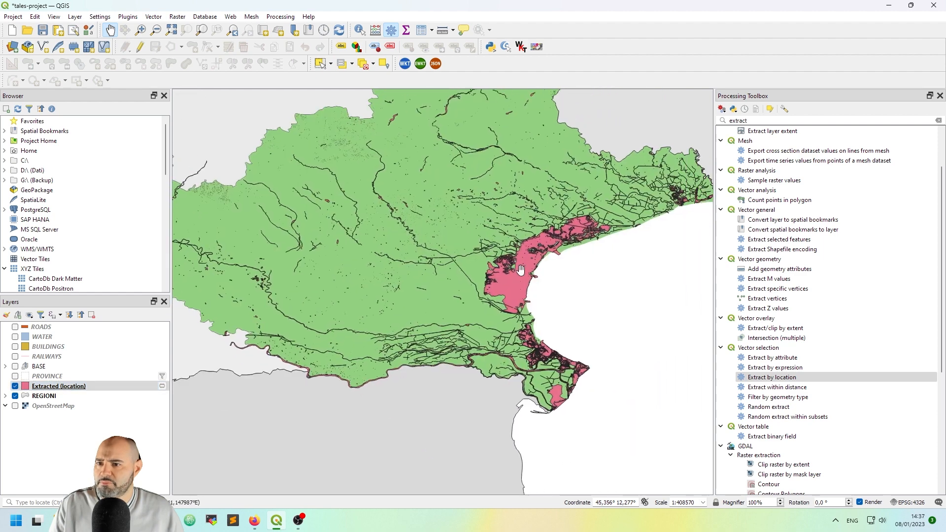
{"action": "left_click_drag", "start_coordinate": [566, 298], "coordinate": [508, 367]}
{"action": "left_click_drag", "start_coordinate": [249, 387], "coordinate": [534, 342]}
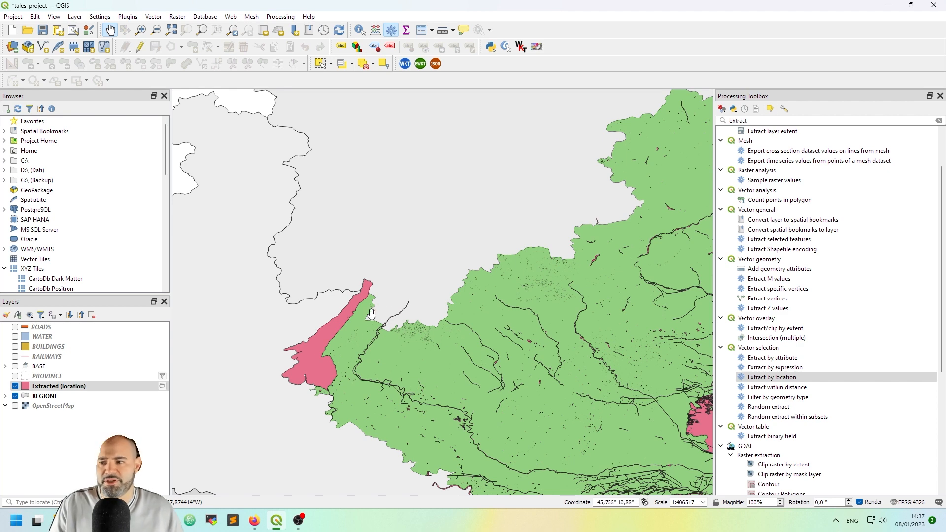
{"action": "scroll", "coordinate": [323, 340], "scroll_direction": "up", "scroll_amount": 2}
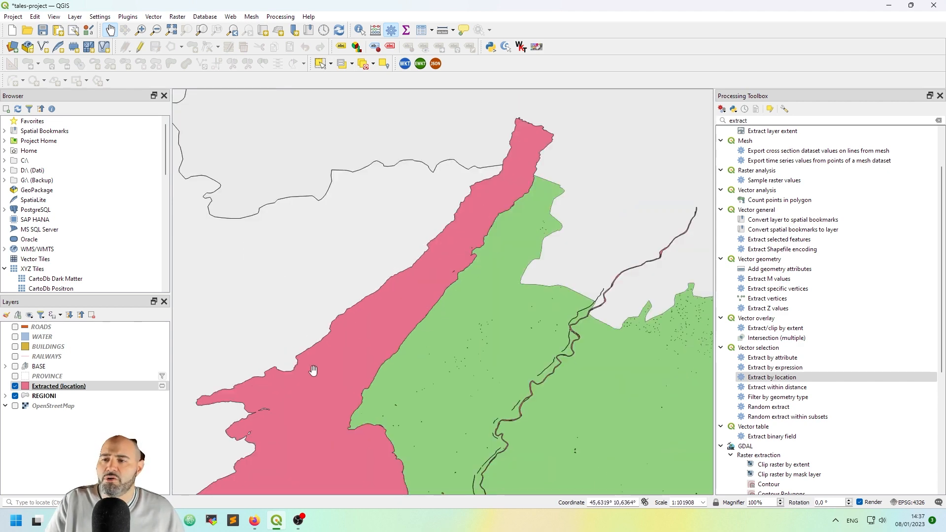
{"action": "scroll", "coordinate": [572, 293], "scroll_direction": "down", "scroll_amount": 2}
{"action": "left_click_drag", "start_coordinate": [626, 347], "coordinate": [380, 266]}
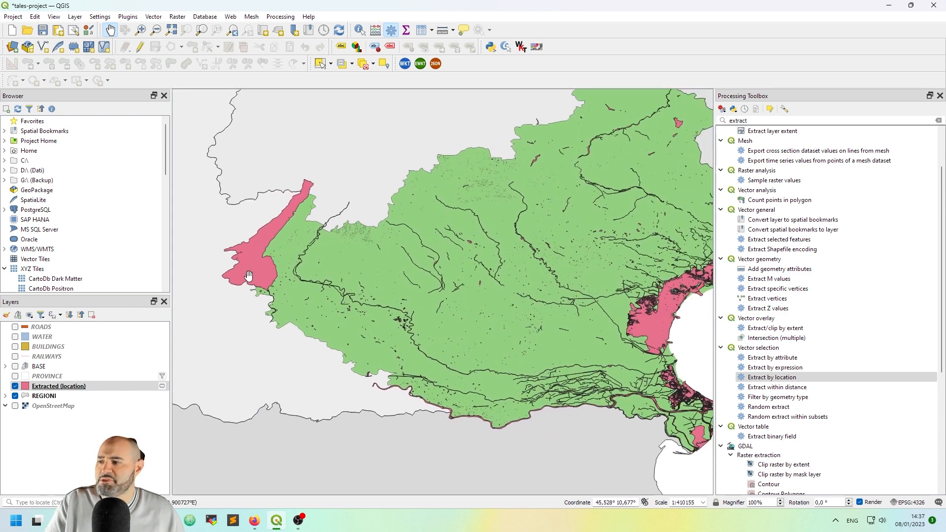
Step: Look up the Make Permanent option for the temporary Extracted (location) layer without applying it
{"action": "right_click", "coordinate": [146, 391]}
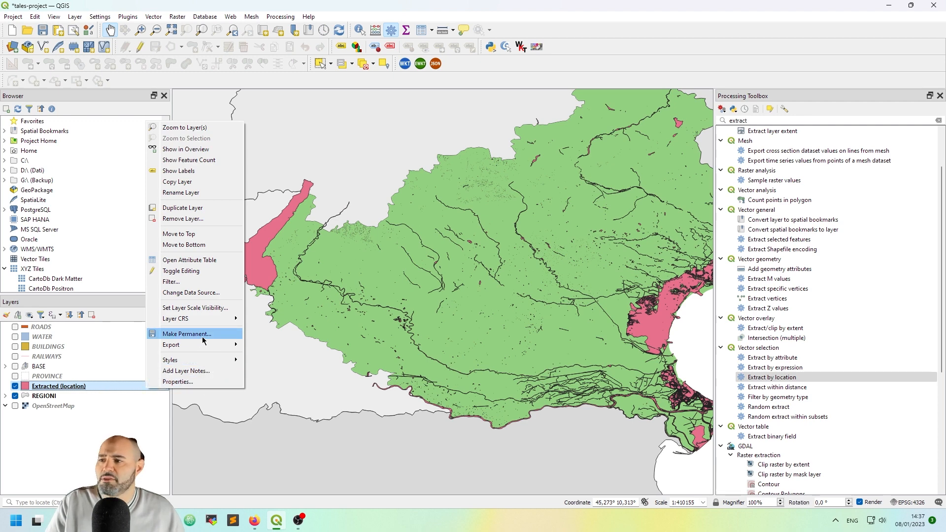
{"action": "left_click", "coordinate": [683, 64]}
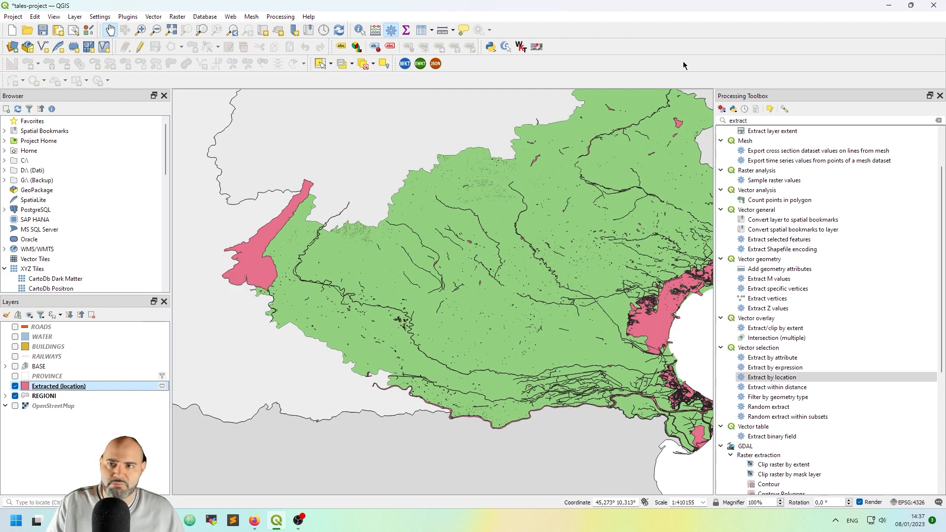
Step: Clear the "extract" search from the Processing Toolbox and review the extracted water across the whole Veneto region
{"action": "left_click_drag", "start_coordinate": [647, 160], "coordinate": [585, 209]}
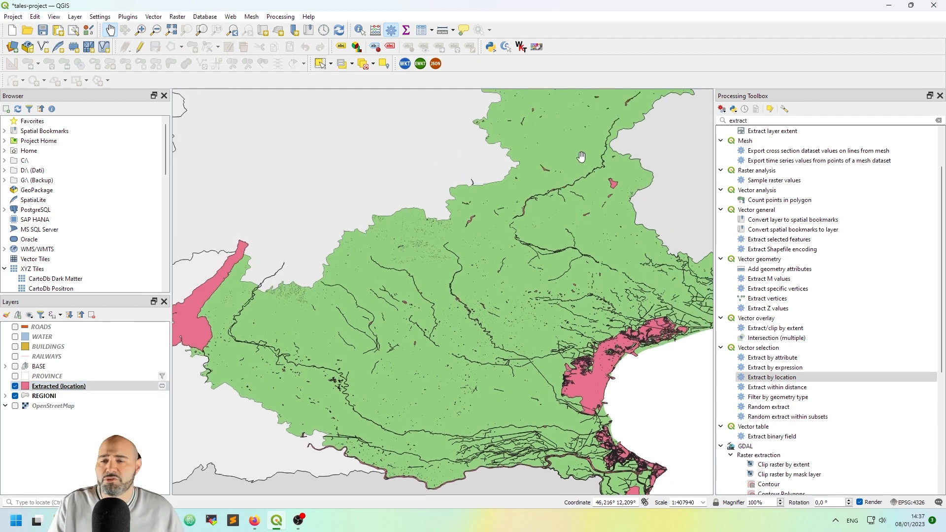
{"action": "scroll", "coordinate": [581, 154], "scroll_direction": "down", "scroll_amount": 1}
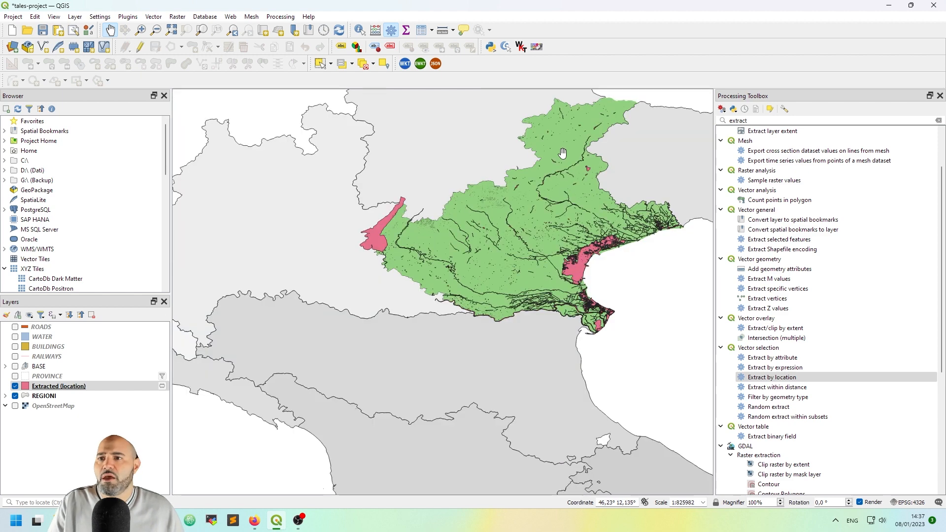
{"action": "scroll", "coordinate": [582, 154], "scroll_direction": "up", "scroll_amount": 2}
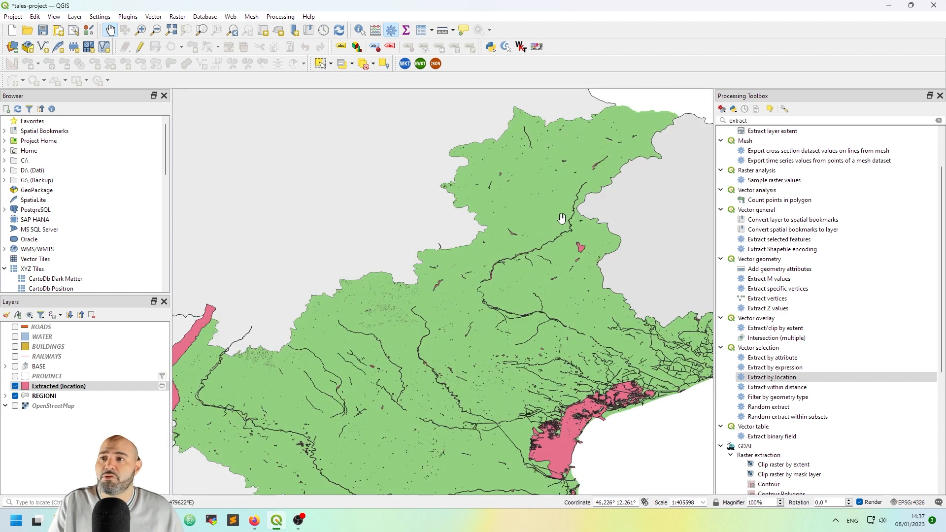
{"action": "left_click", "coordinate": [938, 121]}
{"action": "left_click_drag", "start_coordinate": [572, 301], "coordinate": [530, 235]}
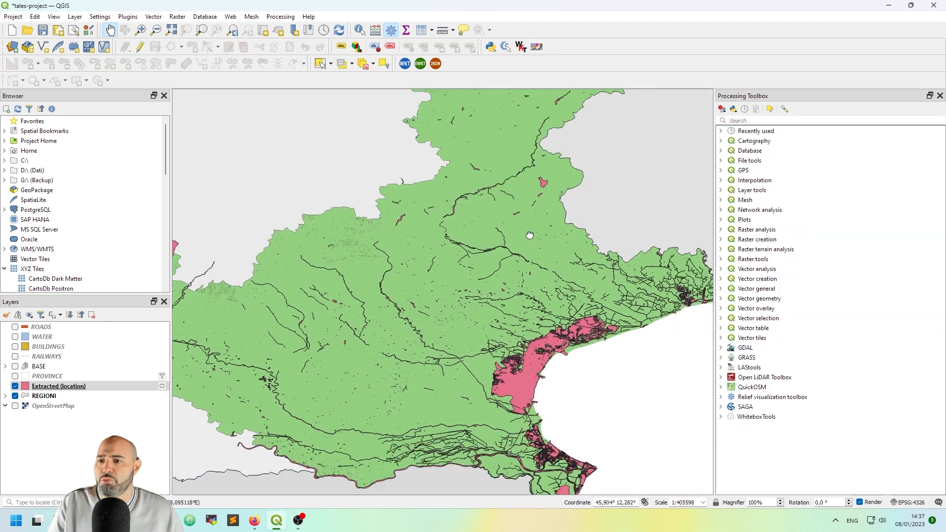
{"action": "scroll", "coordinate": [529, 319], "scroll_direction": "down", "scroll_amount": 1}
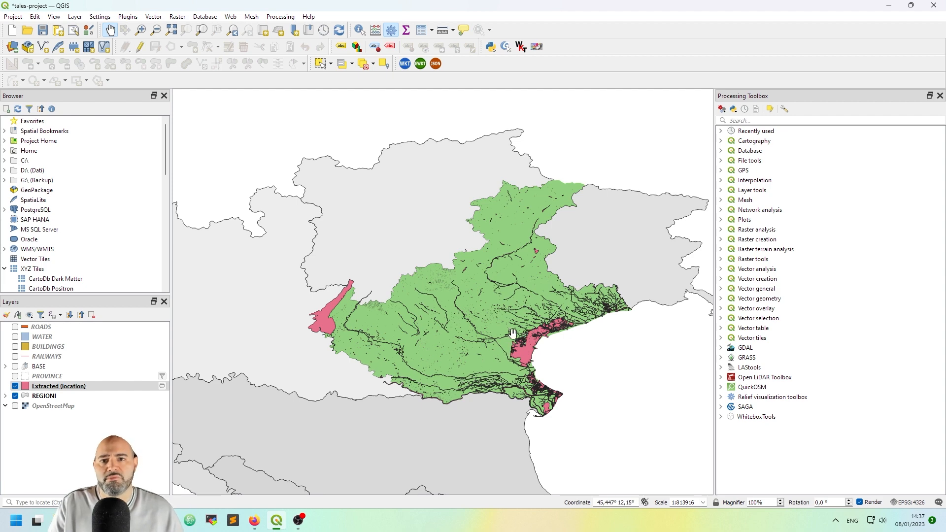
{"action": "scroll", "coordinate": [482, 309], "scroll_direction": "up", "scroll_amount": 1}
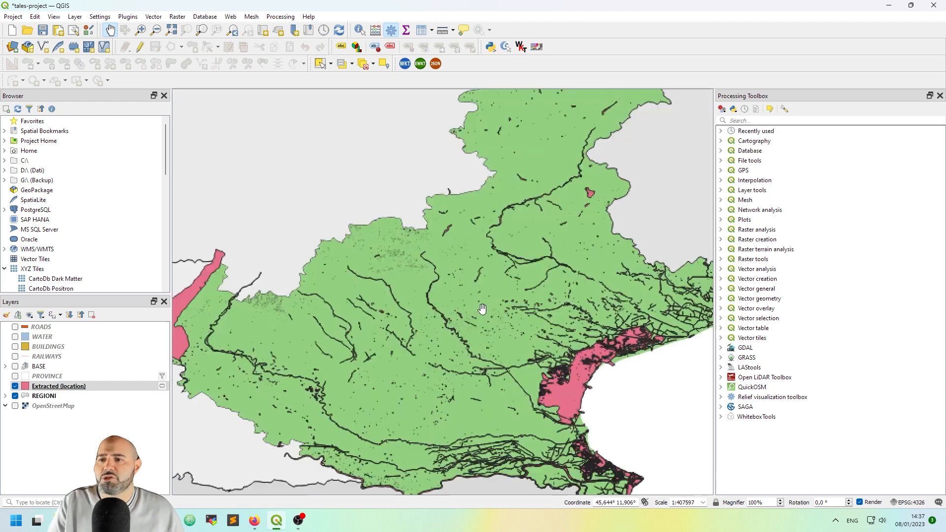